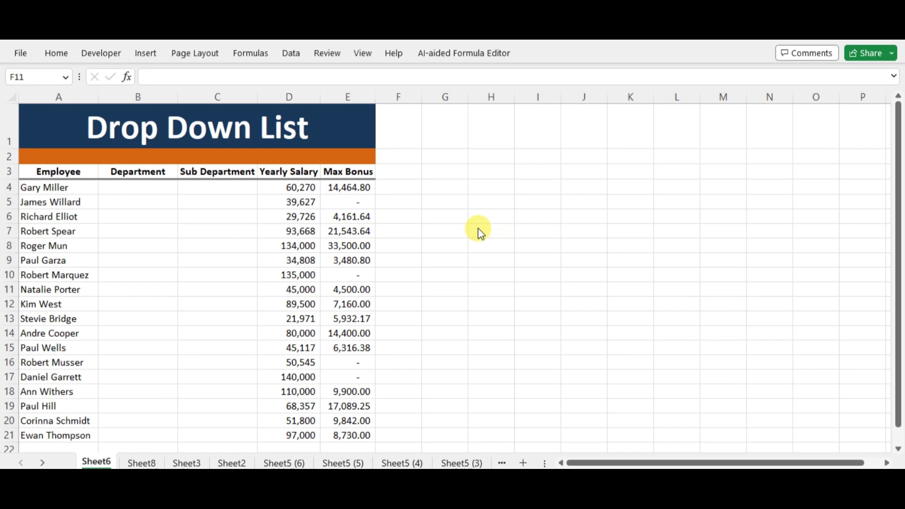
- Enter the heading Department in cell H3 and autofit column H to it
left_click(443, 189)
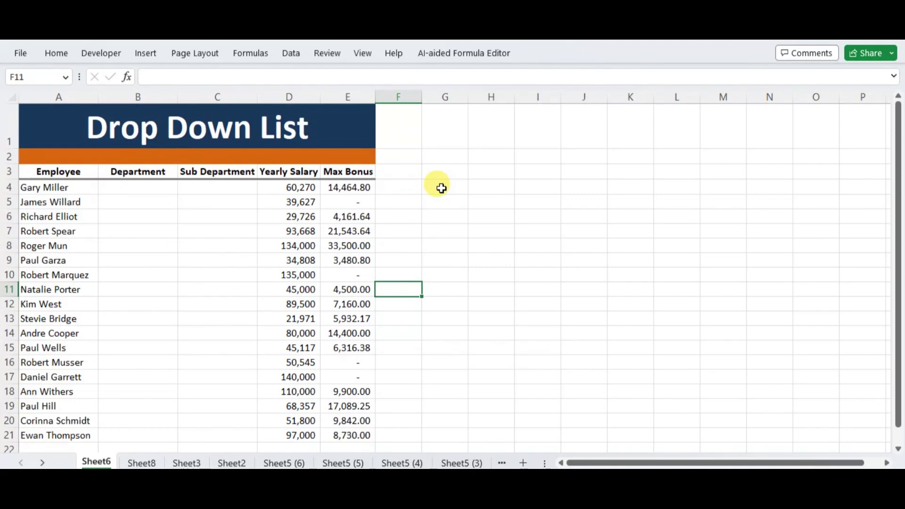
left_click(493, 168)
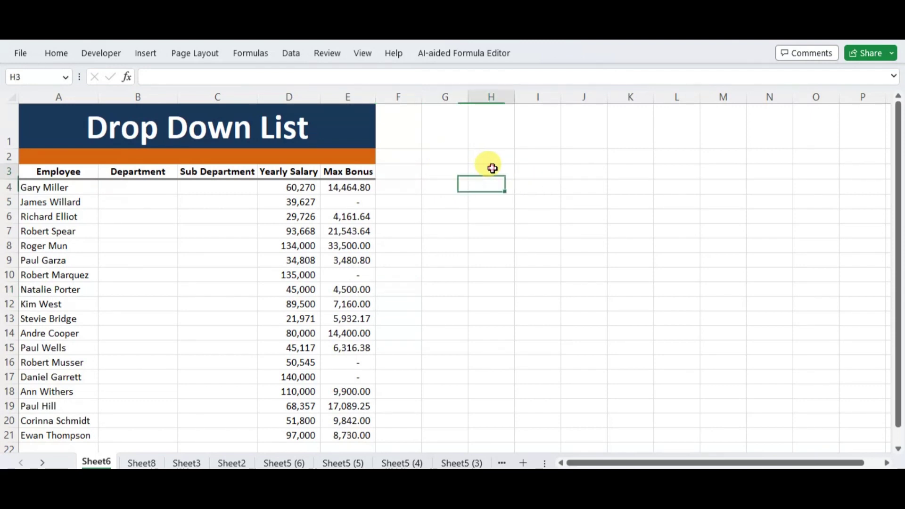
type("Department")
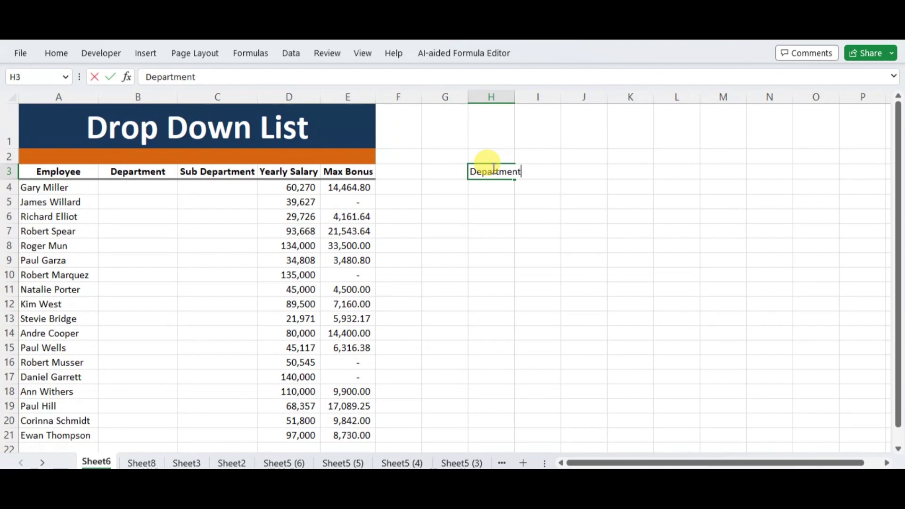
key("Return")
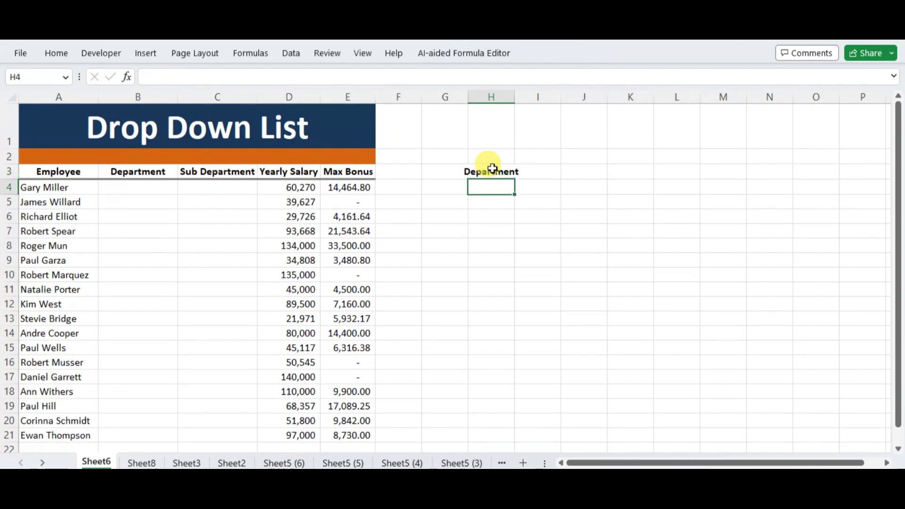
double_click(516, 92)
left_click(127, 188)
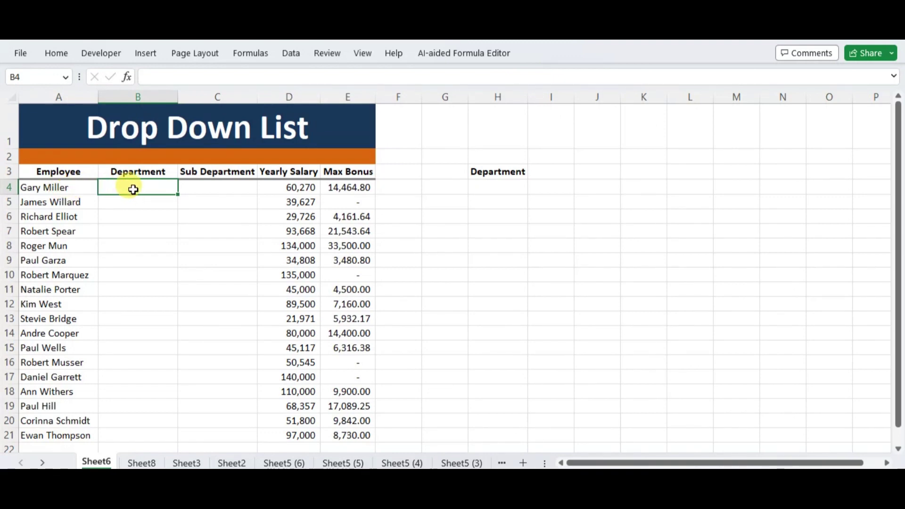
double_click(134, 190)
key("Return")
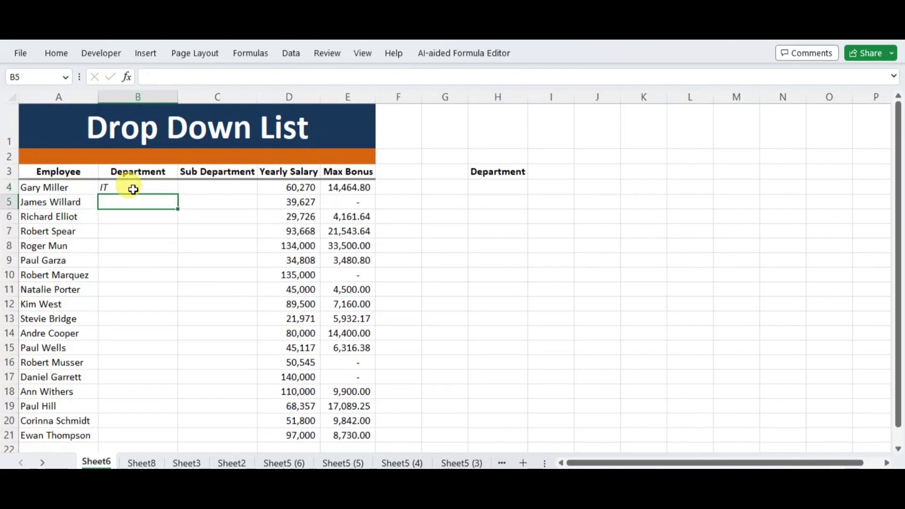
left_click(133, 189)
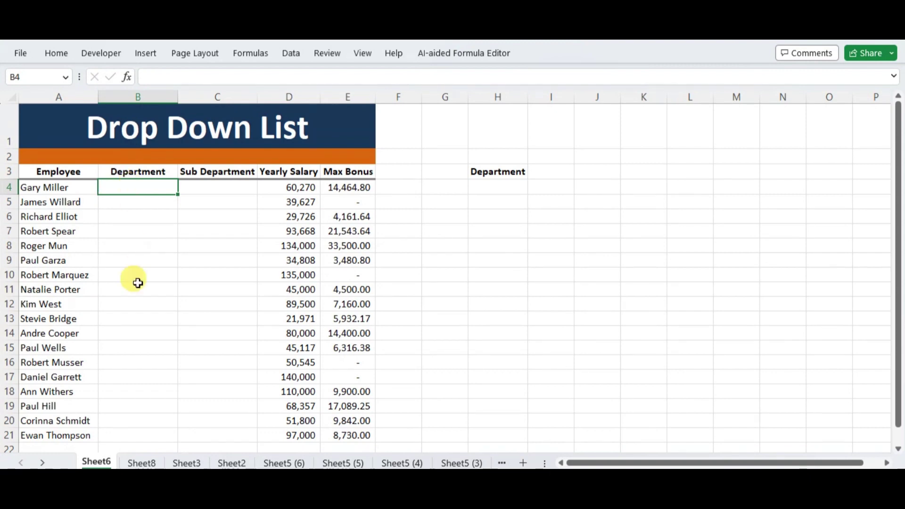
scroll(133, 336, "down", 3)
scroll(129, 333, "up", 3)
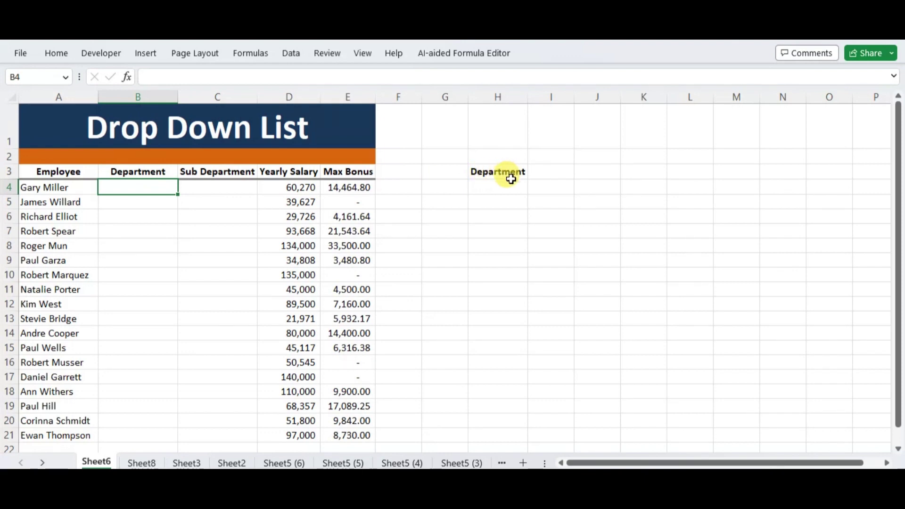
- List the departments IT, HR, Admin, Production and Supplychain in cells H4 to H8
left_click(492, 189)
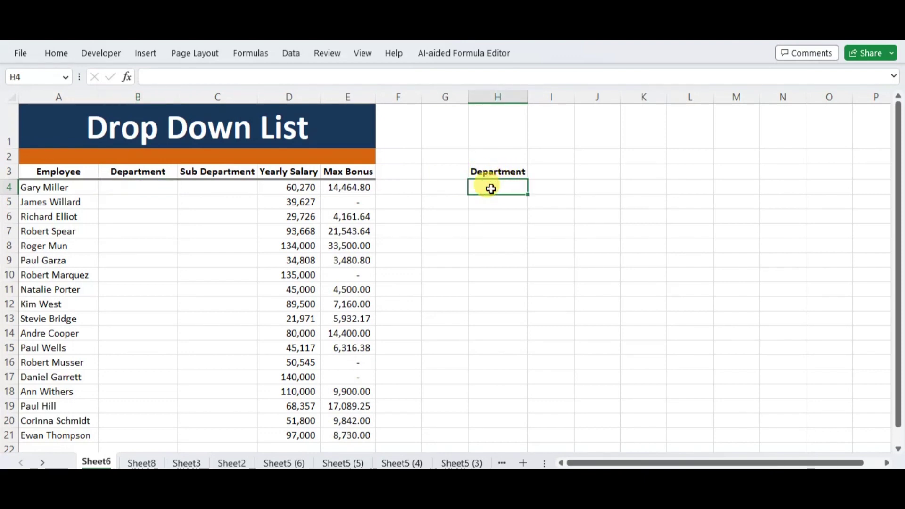
type("IT")
key("Return")
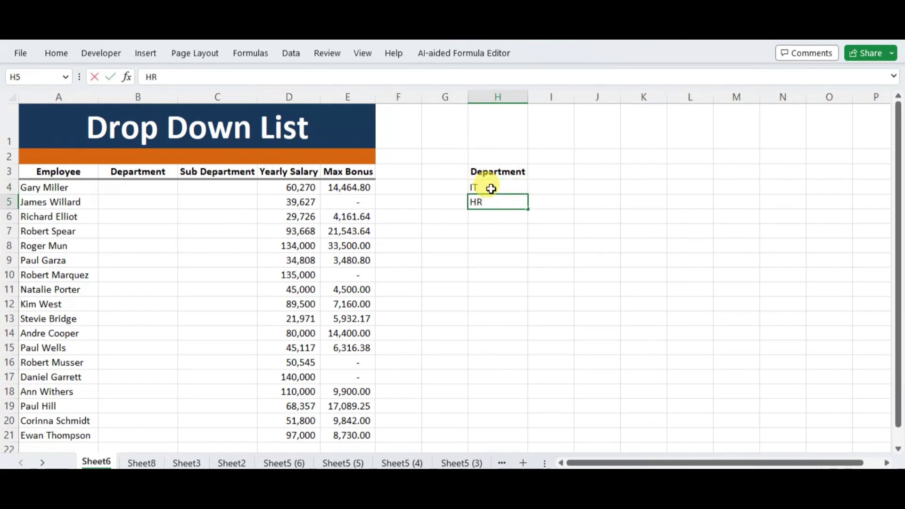
key("Return")
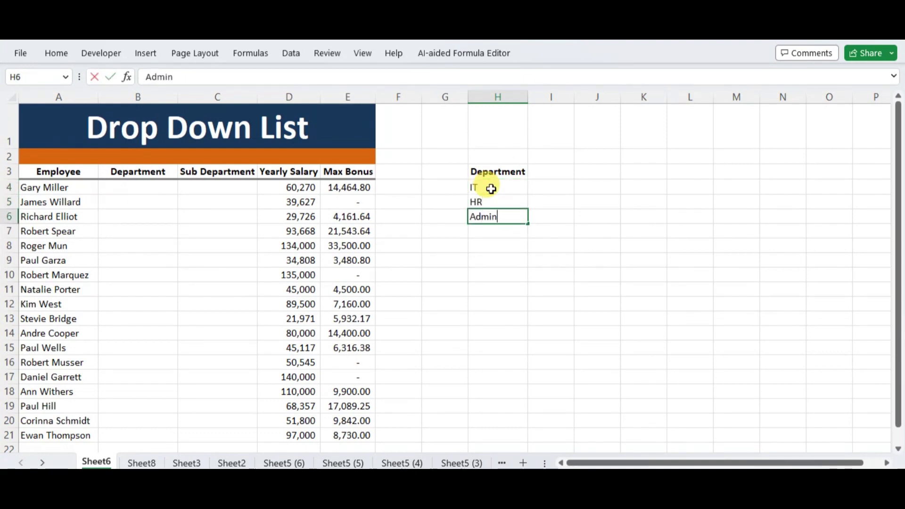
key("Return")
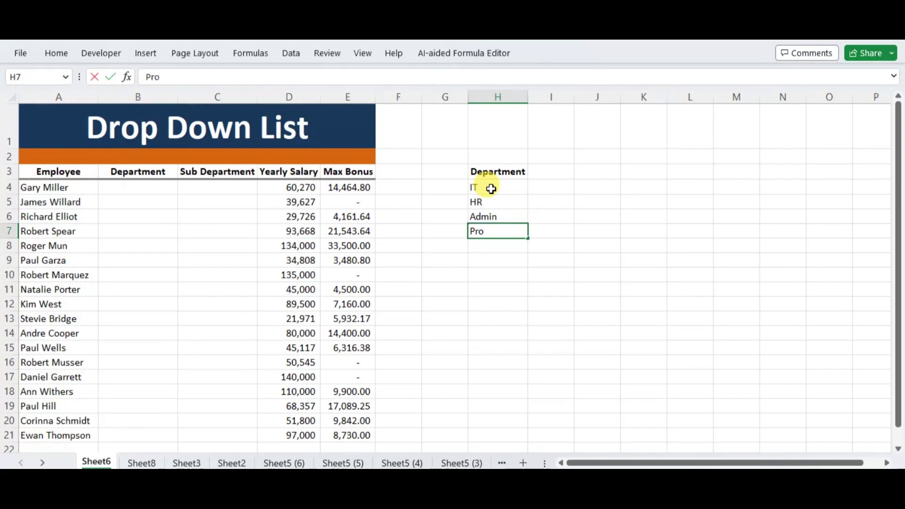
type("Production")
key("Return")
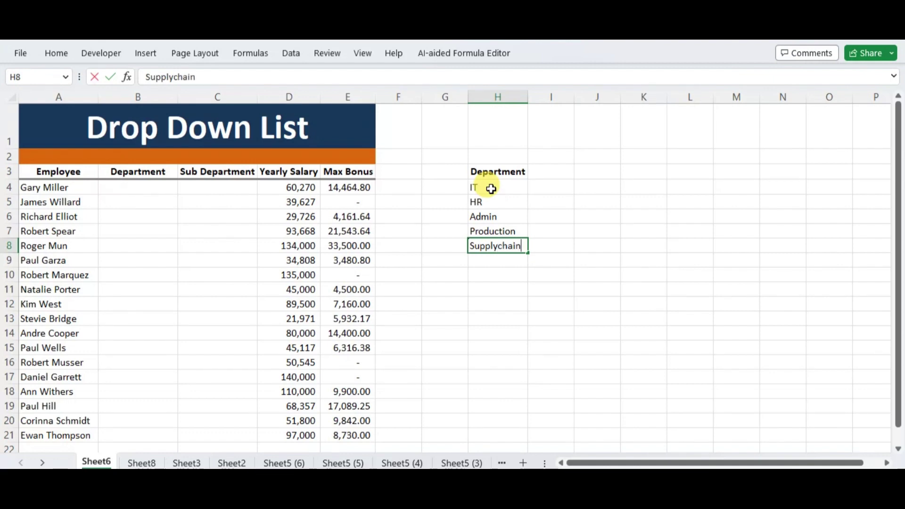
key("Return")
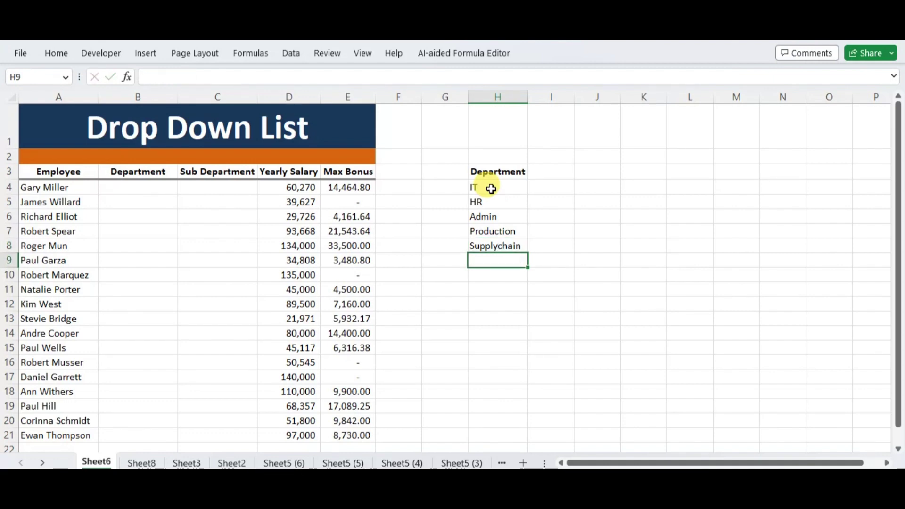
- Start a data validation rule of type List for the Department cells B4:B21
left_click(140, 187)
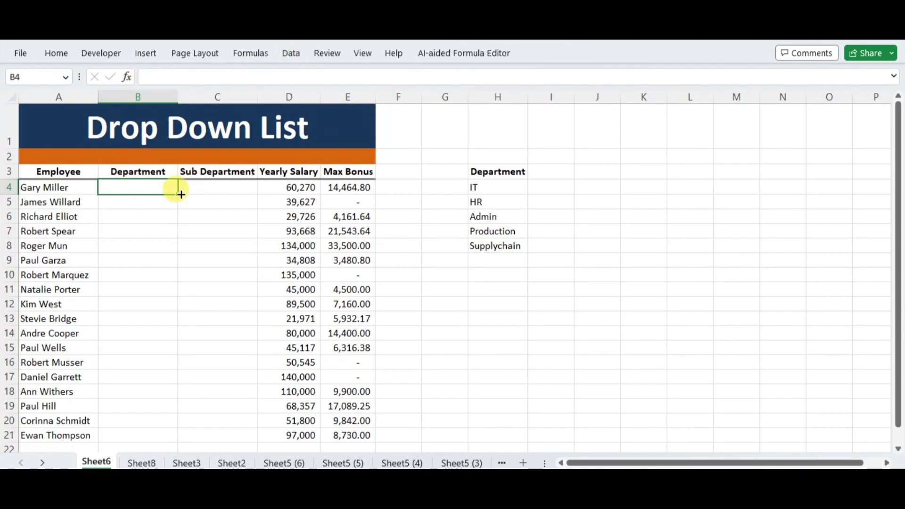
left_click_drag(169, 188, 146, 388)
scroll(241, 340, "up", 1)
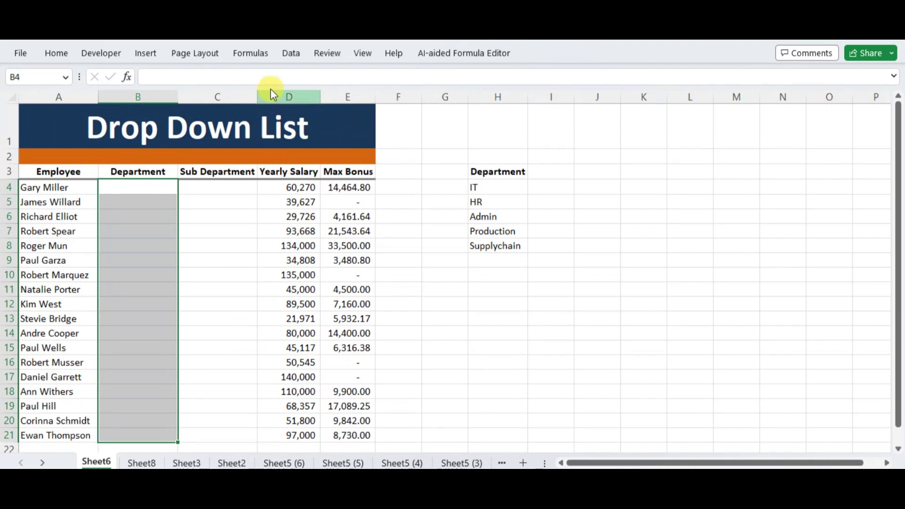
left_click(292, 54)
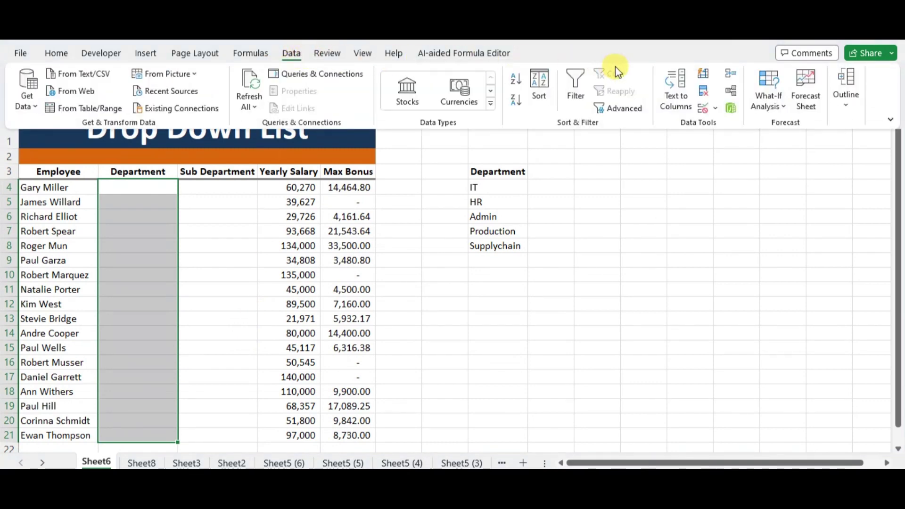
left_click(713, 110)
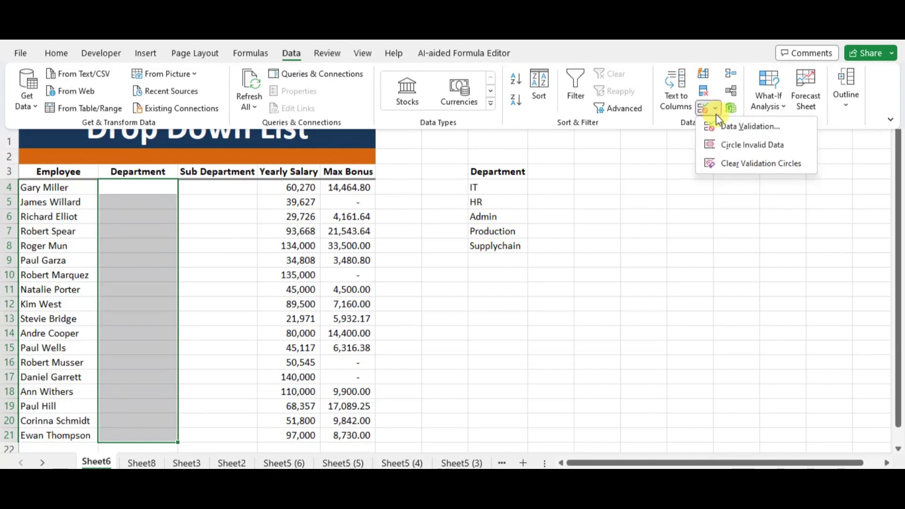
left_click(726, 125)
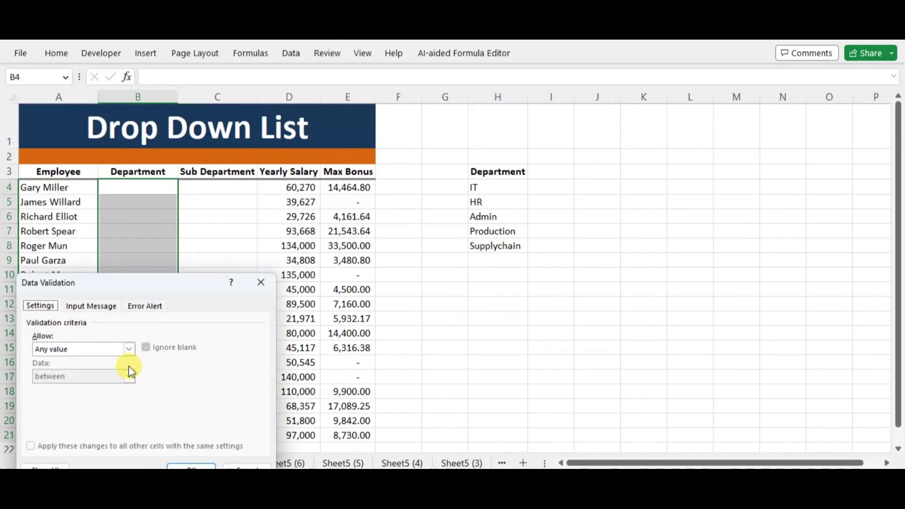
left_click(132, 350)
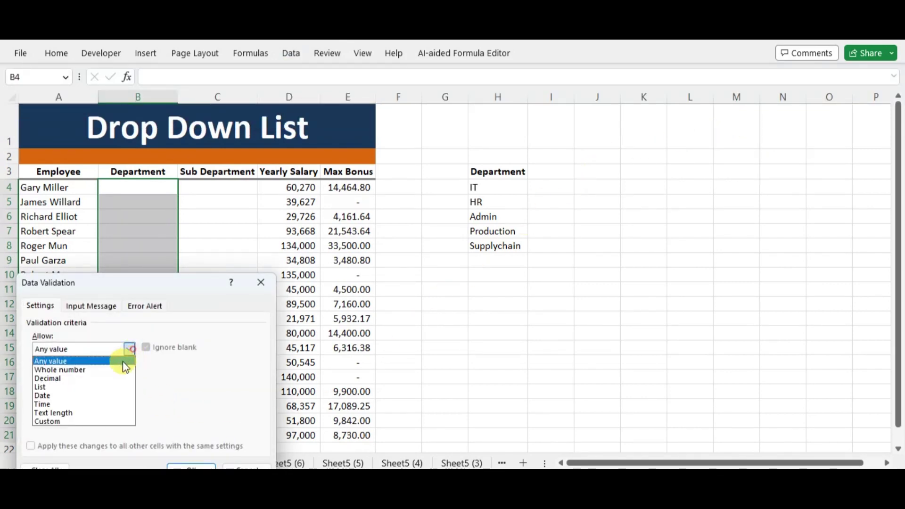
left_click(85, 387)
- Set the validation list's source to =$H$4:$H$8 and apply the rule
left_click_drag(130, 287, 709, 155)
left_click(787, 273)
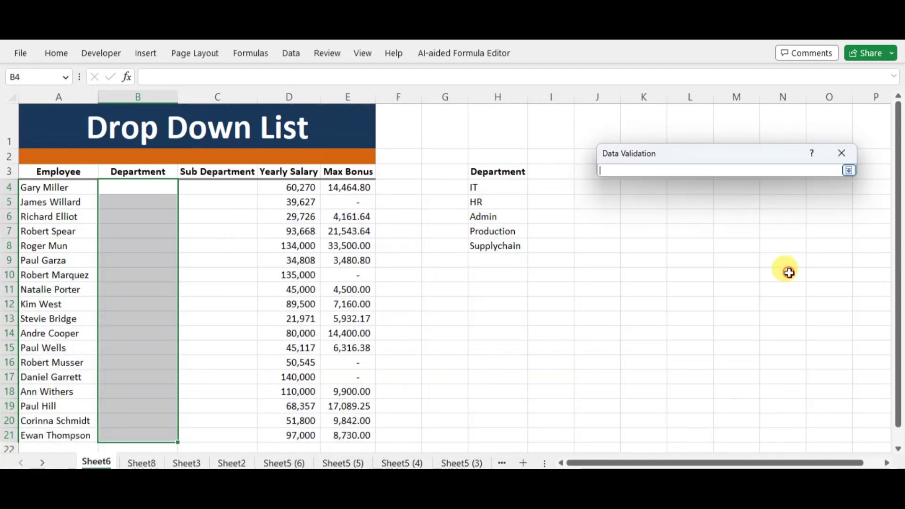
left_click_drag(497, 190, 488, 243)
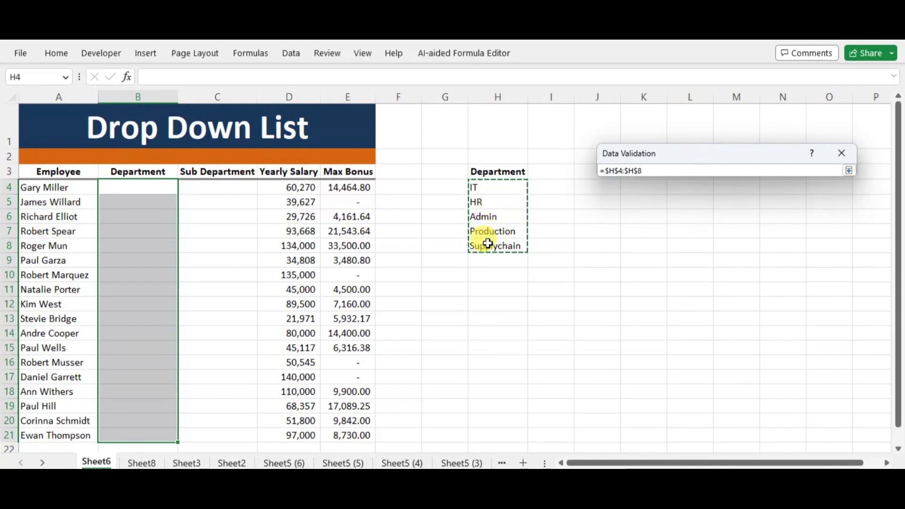
left_click(851, 171)
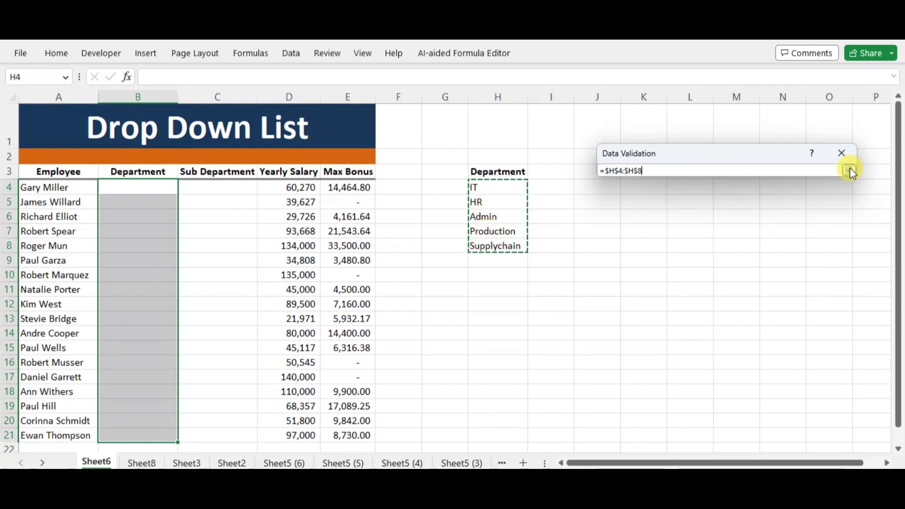
left_click(850, 169)
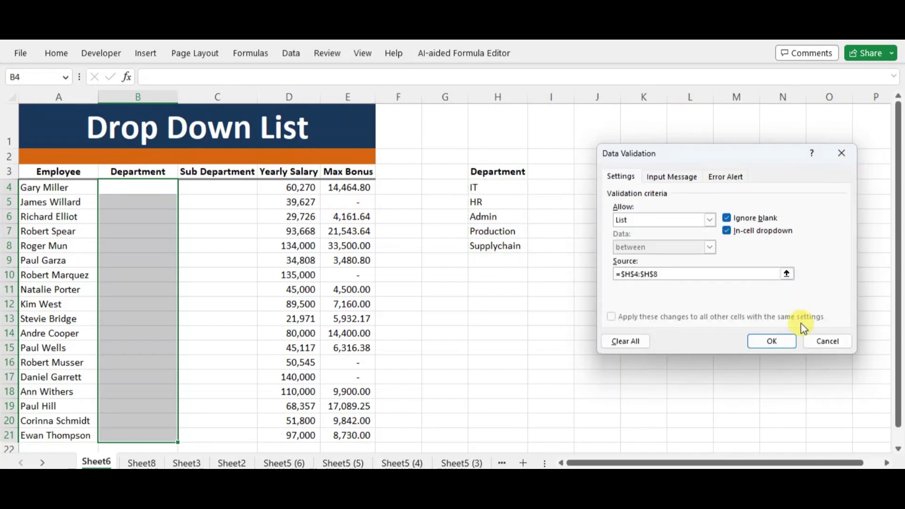
left_click(774, 339)
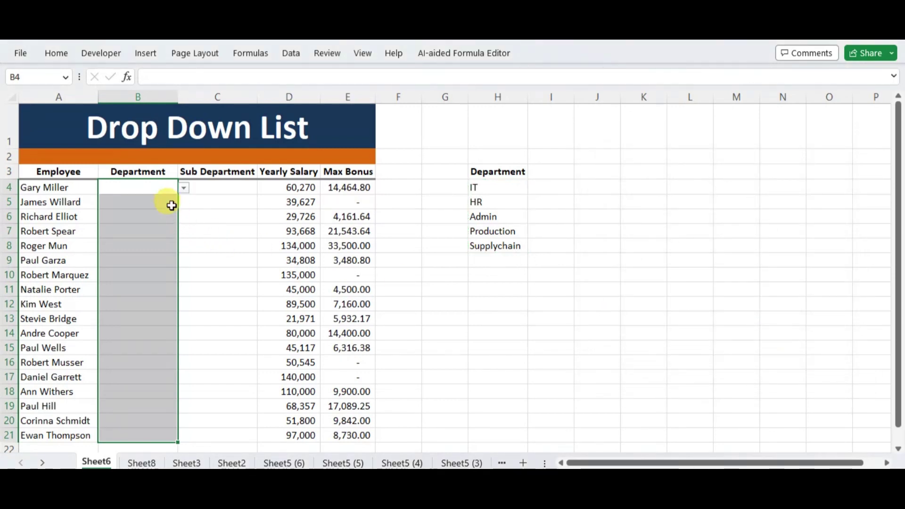
- Use the new drop-down lists to choose HR in cell B4 and Admin in cell B5
left_click(141, 187)
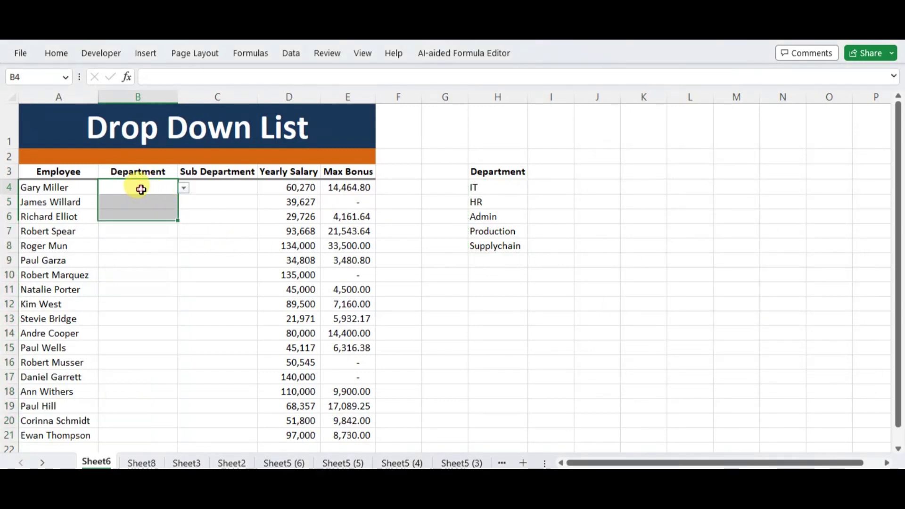
left_click(183, 190)
left_click(108, 197)
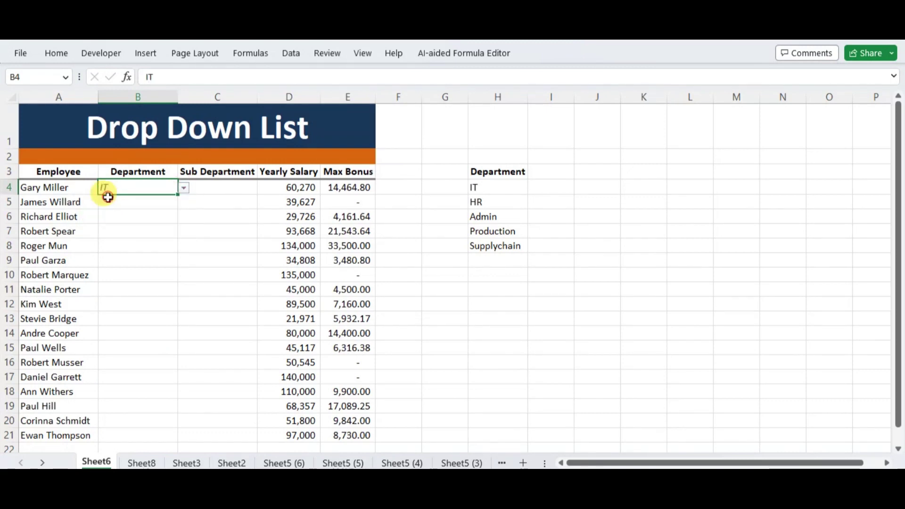
left_click(183, 188)
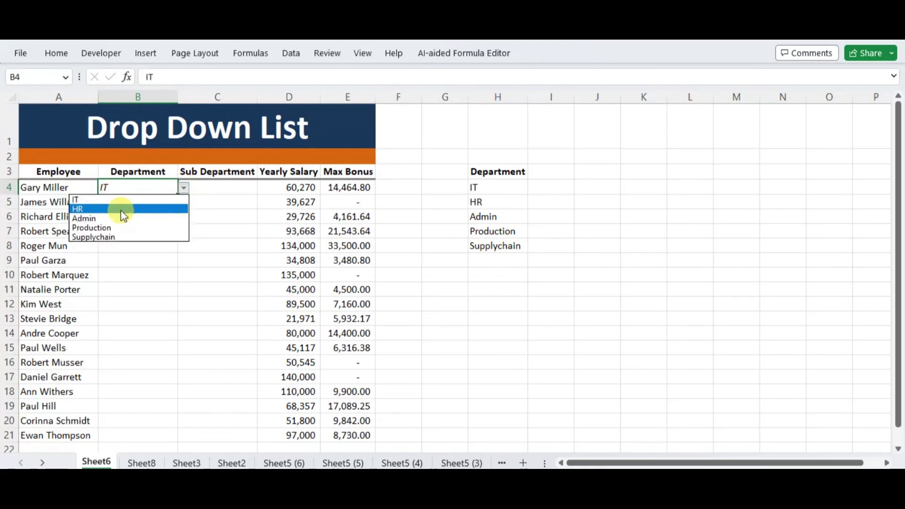
left_click(122, 210)
left_click(170, 203)
left_click(184, 203)
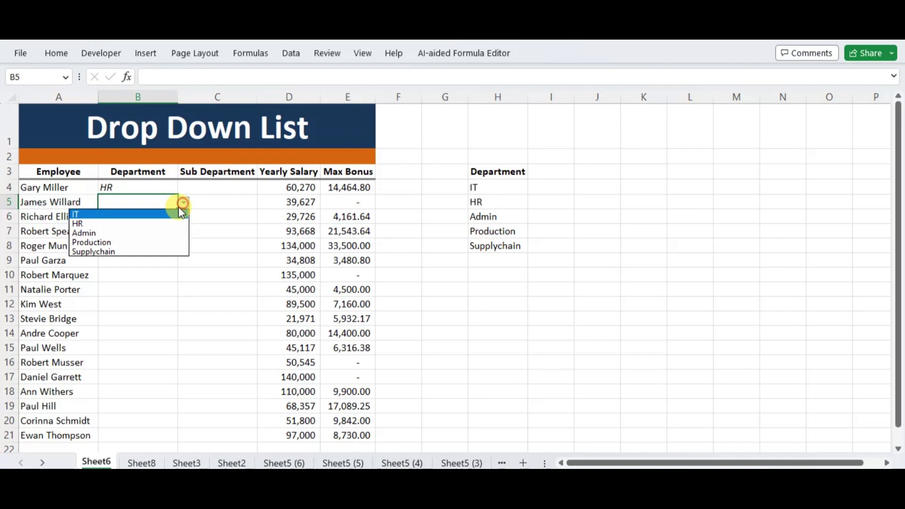
left_click(134, 234)
left_click(196, 229)
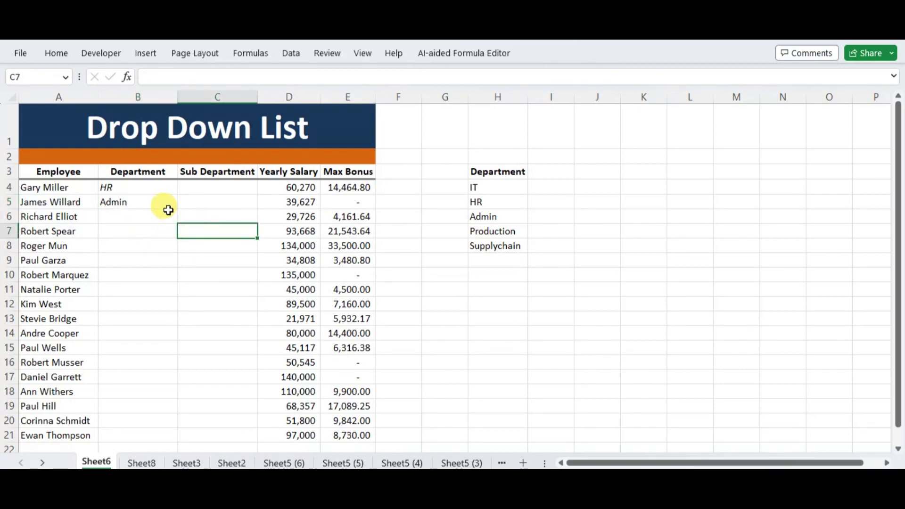
left_click(142, 188)
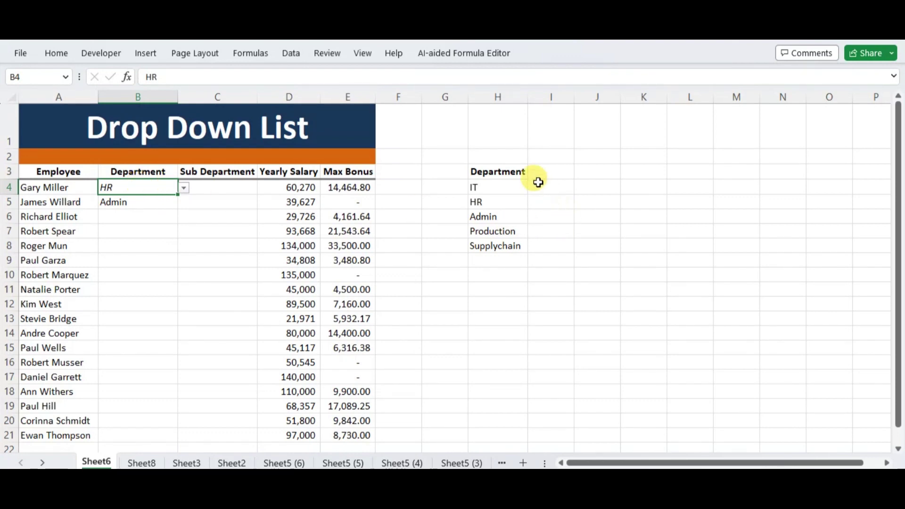
left_click(152, 215)
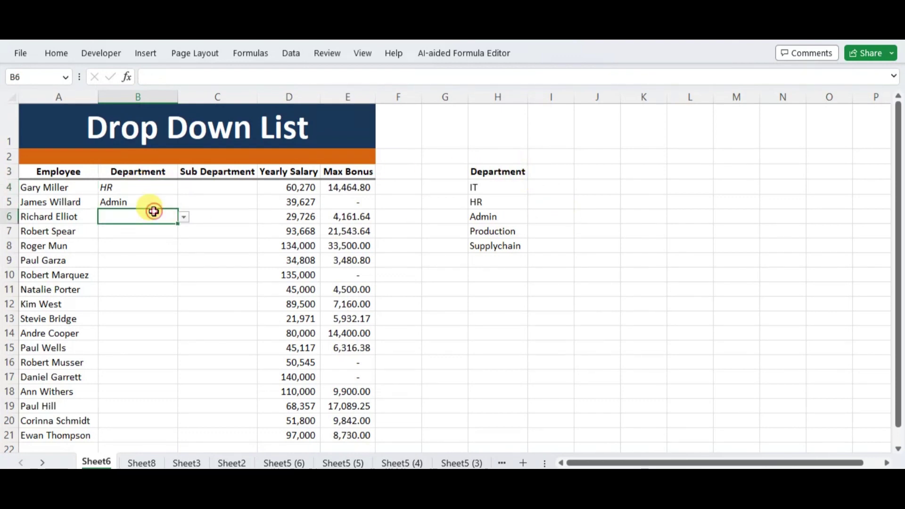
left_click(141, 202)
left_click(137, 188)
left_click(202, 187)
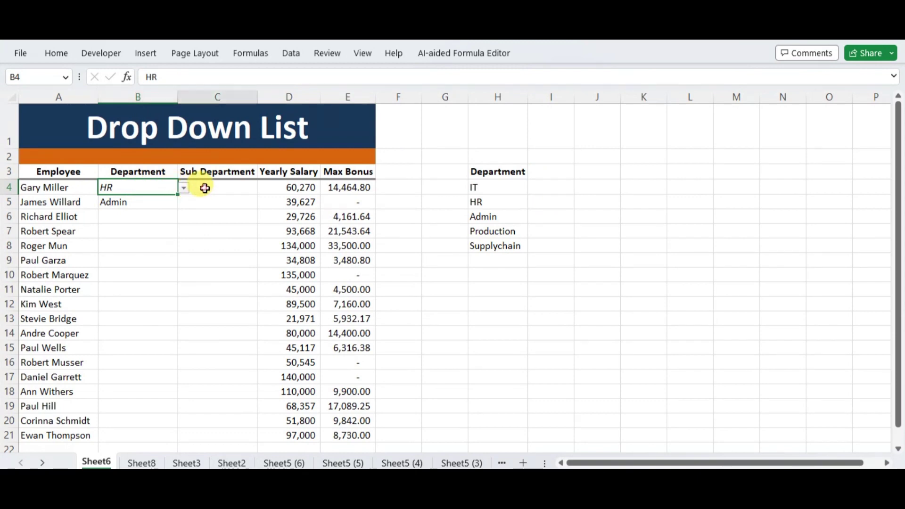
left_click(149, 189)
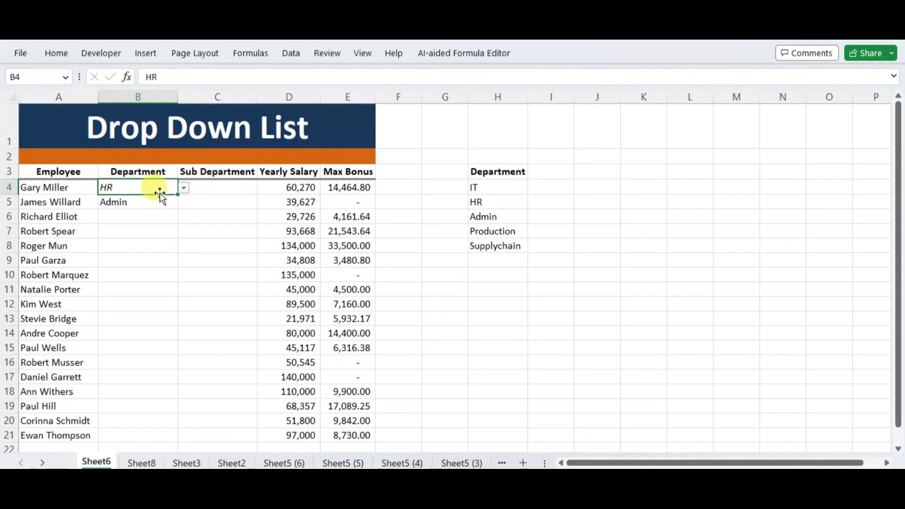
left_click(231, 189)
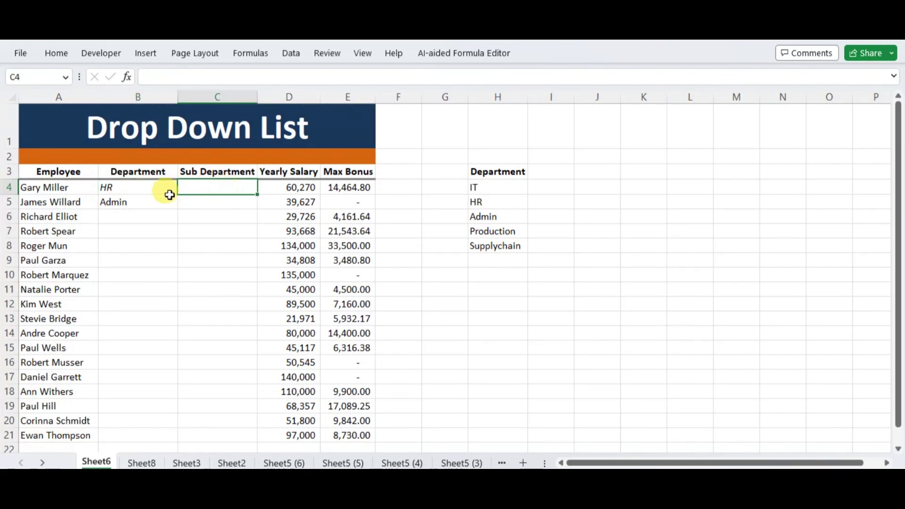
left_click(134, 201)
left_click(212, 202)
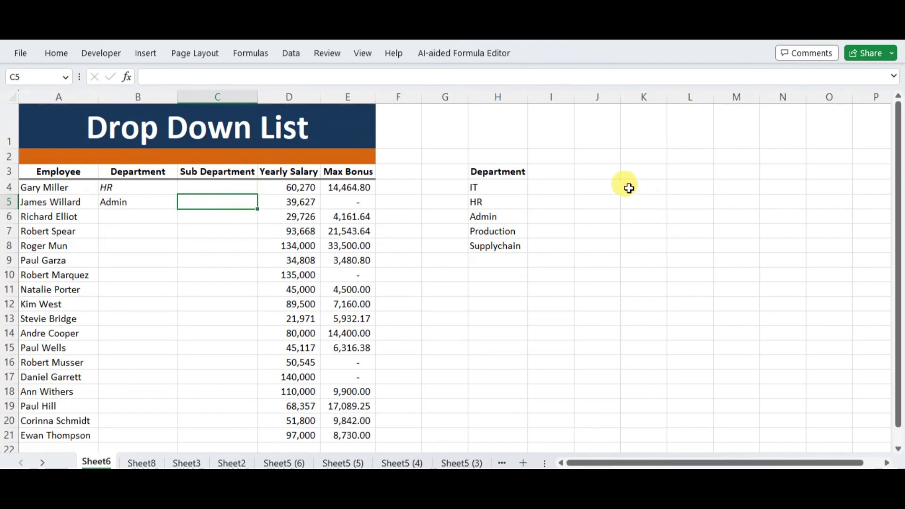
- Copy the department names IT and HR from the Department list into cells J3 and K3 as column headings
left_click(596, 171)
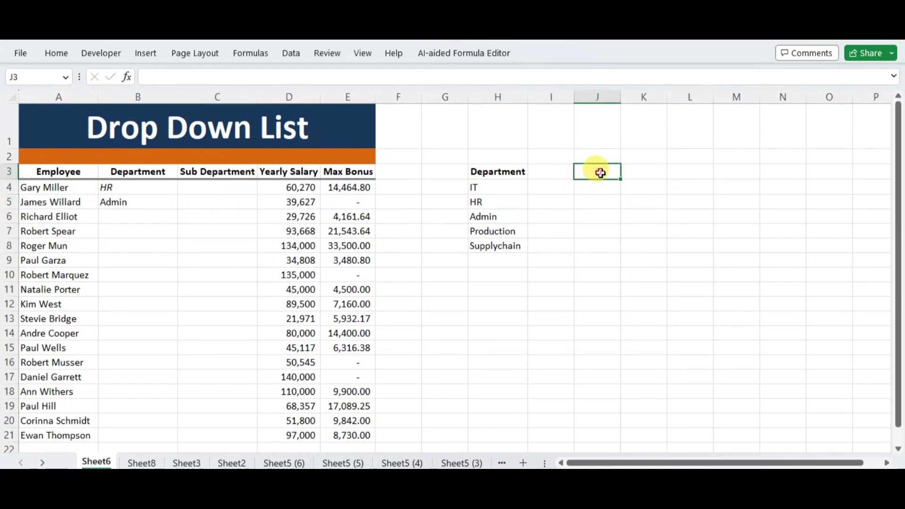
left_click(479, 189)
key("ctrl+c")
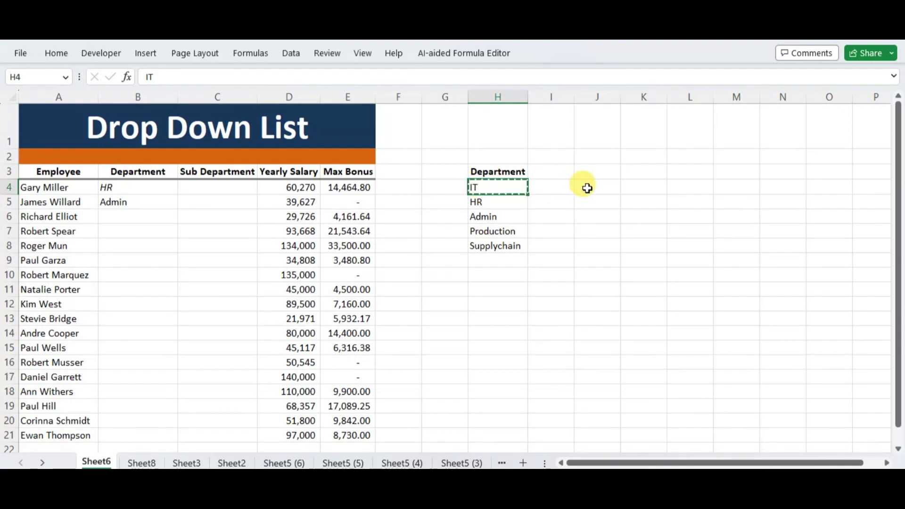
left_click(589, 172)
key("ctrl+v")
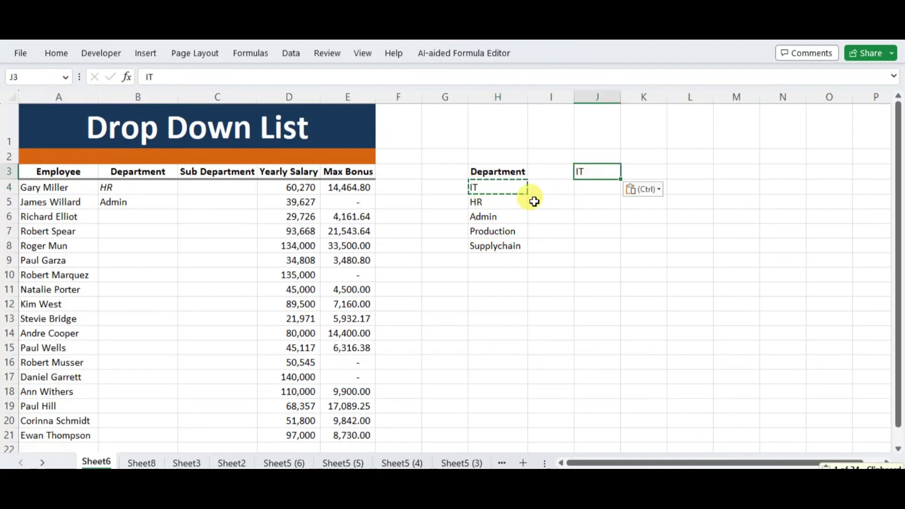
left_click(514, 200)
key("ctrl+c")
left_click(645, 172)
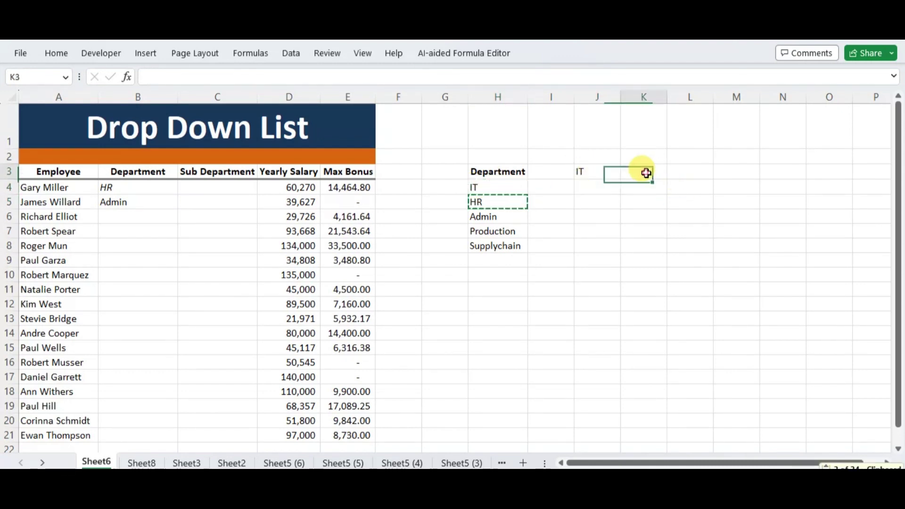
key("ctrl+v")
- Copy Admin and Production from the Department list into cells L3 and M3
left_click(519, 216)
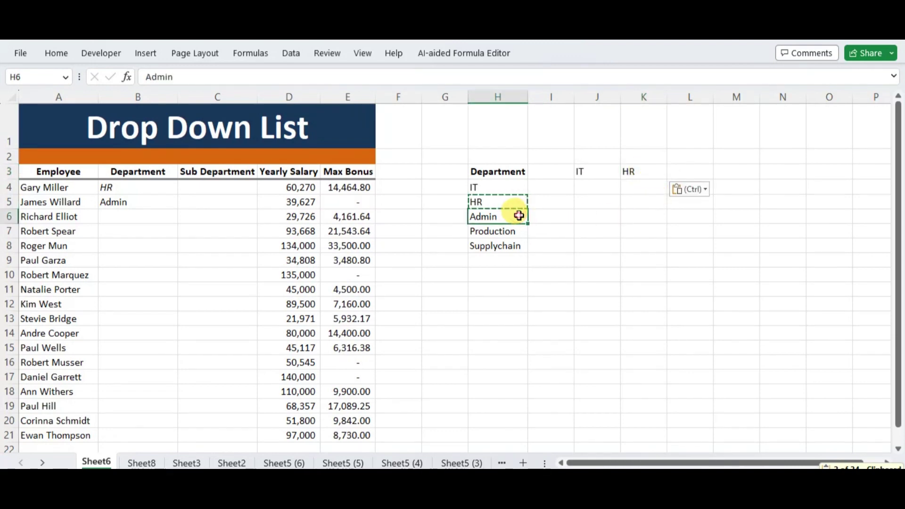
key("ctrl+c")
left_click(684, 176)
key("ctrl+v")
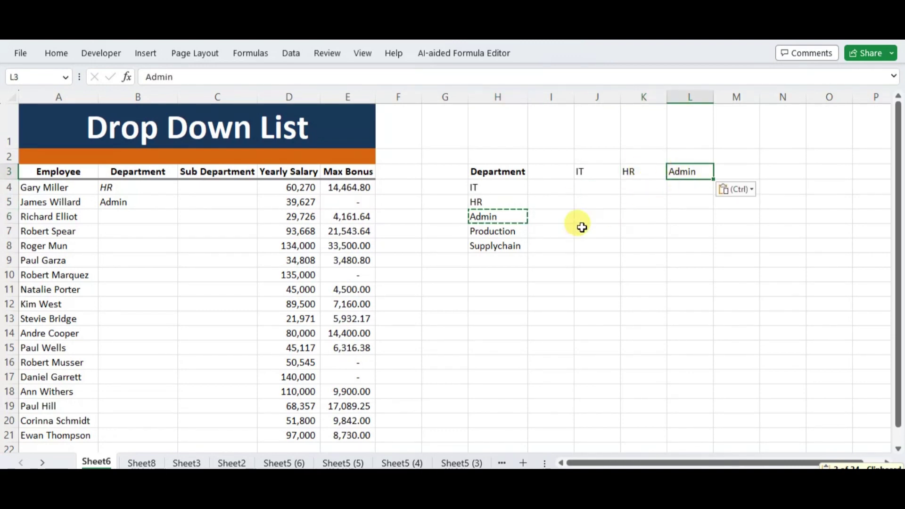
left_click(517, 231)
key("ctrl+c")
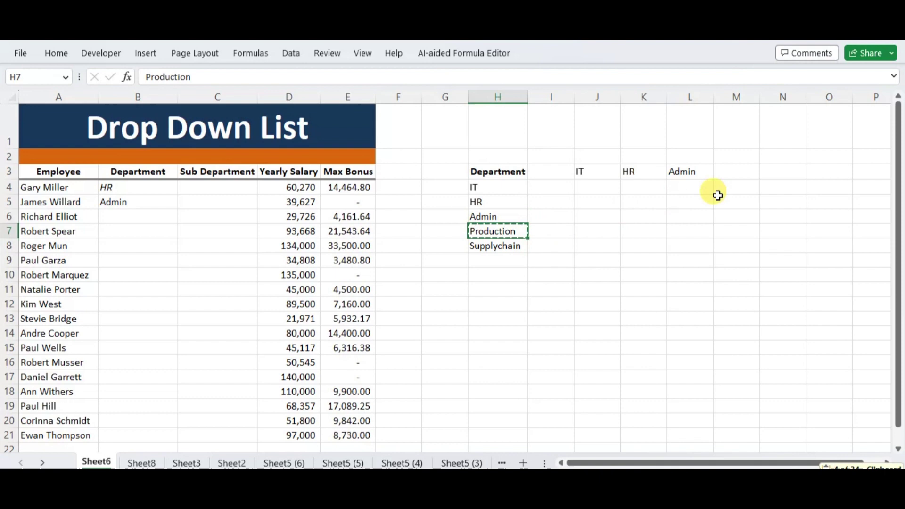
left_click(736, 173)
key("ctrl+v")
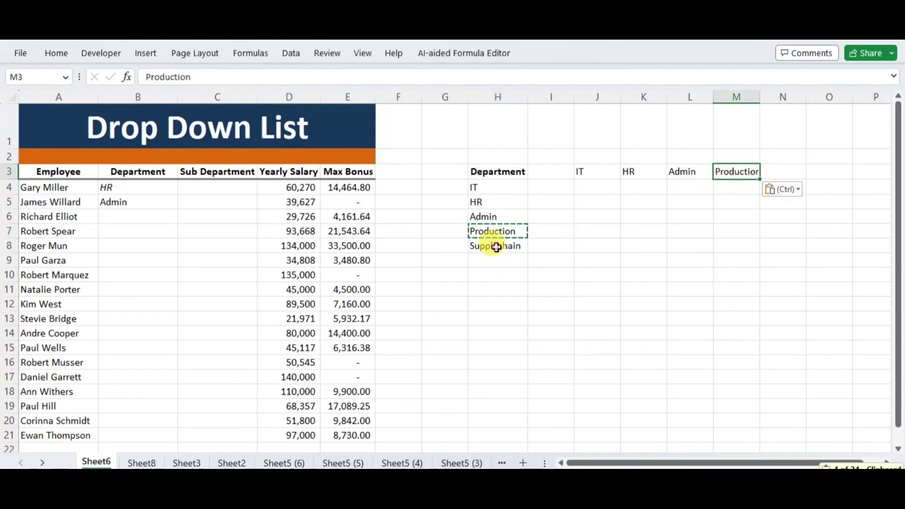
- Copy Supplychain from the Department list into cell N3 and fit the widths of columns M and N to their headings
left_click(495, 245)
key("ctrl+c")
left_click(788, 170)
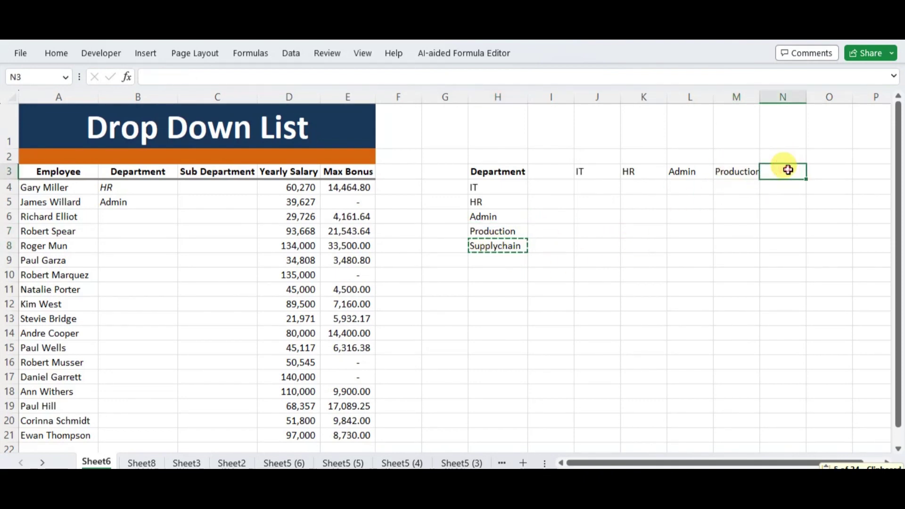
key("ctrl+v")
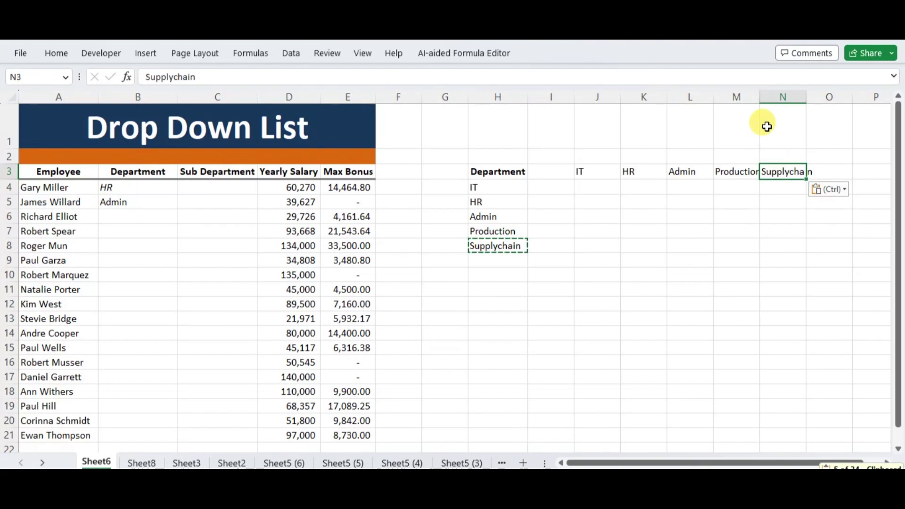
double_click(760, 96)
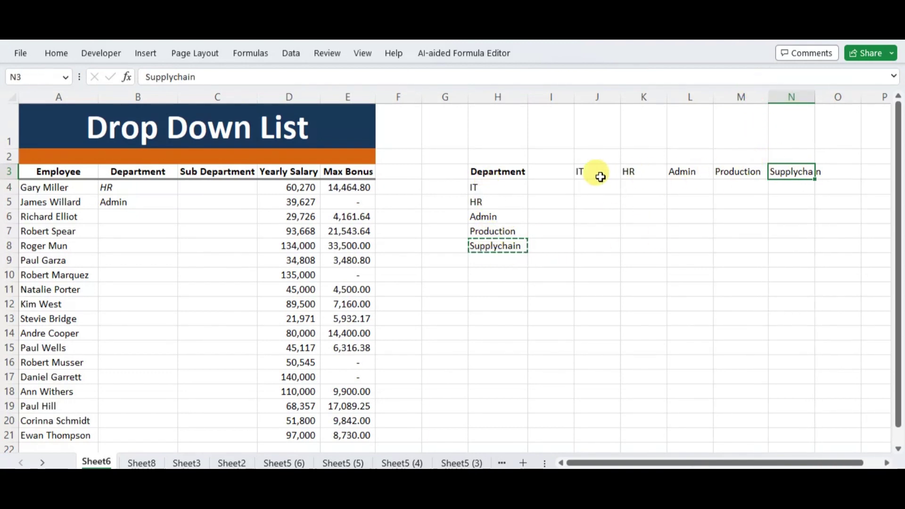
double_click(819, 97)
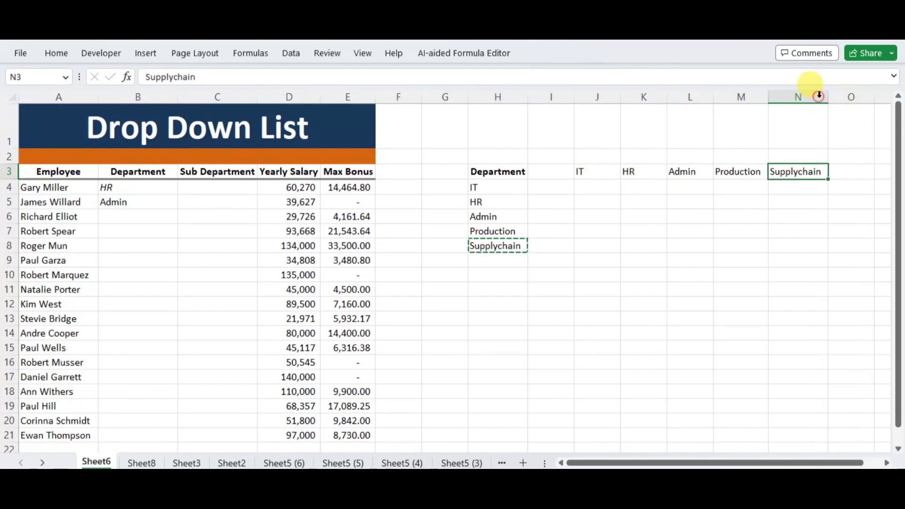
- Convert the range J3:N10 into a table that has headers
left_click(596, 172)
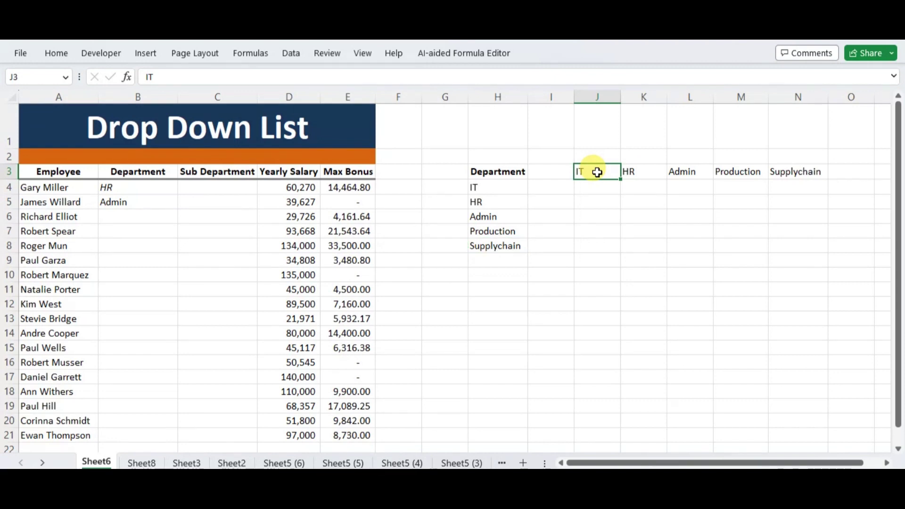
mouse_move(597, 172)
left_mouse_down()
mouse_move(794, 184)
mouse_move(798, 273)
left_mouse_up()
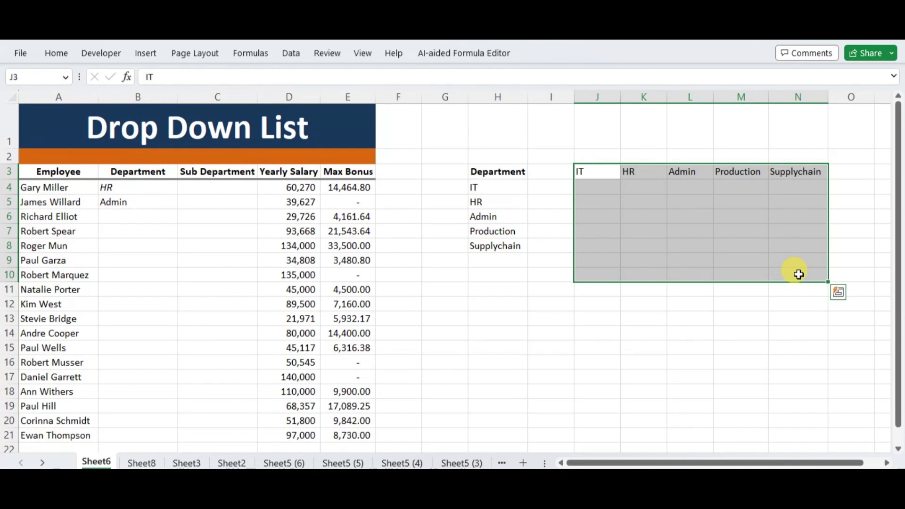
key("ctrl+t")
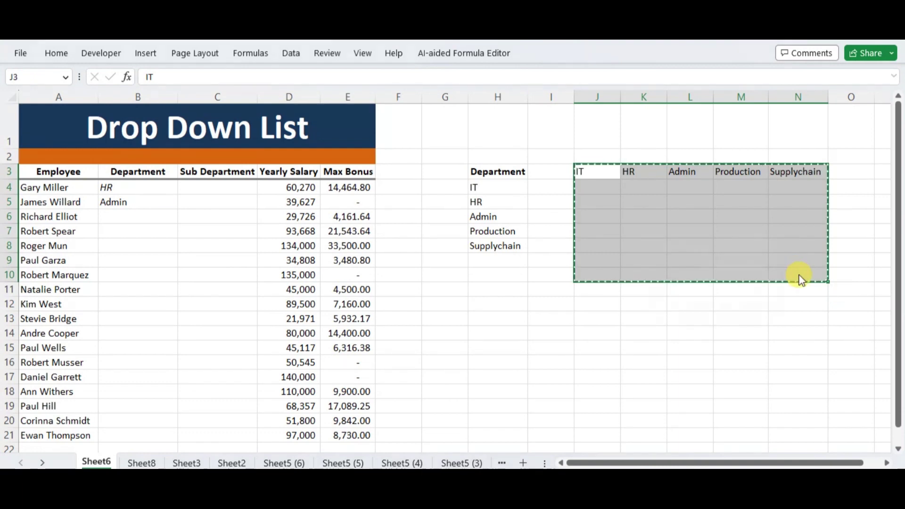
left_click(686, 289)
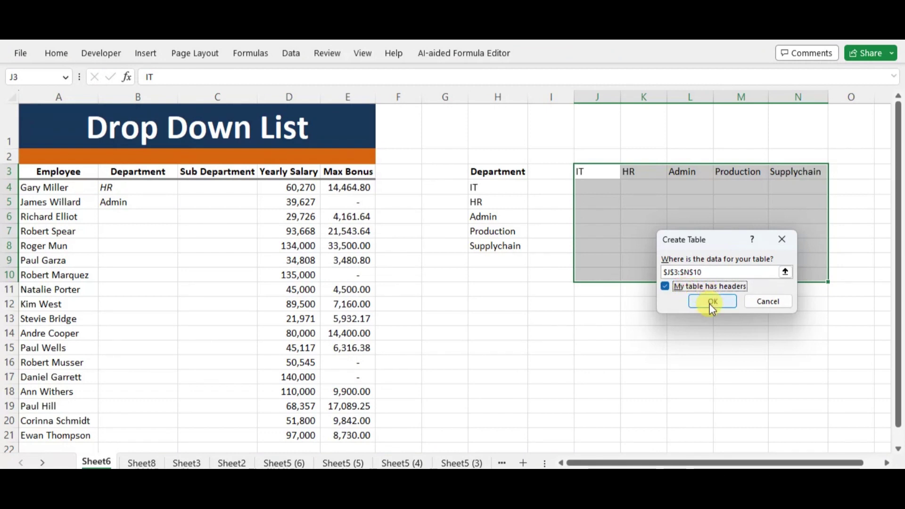
left_click(713, 302)
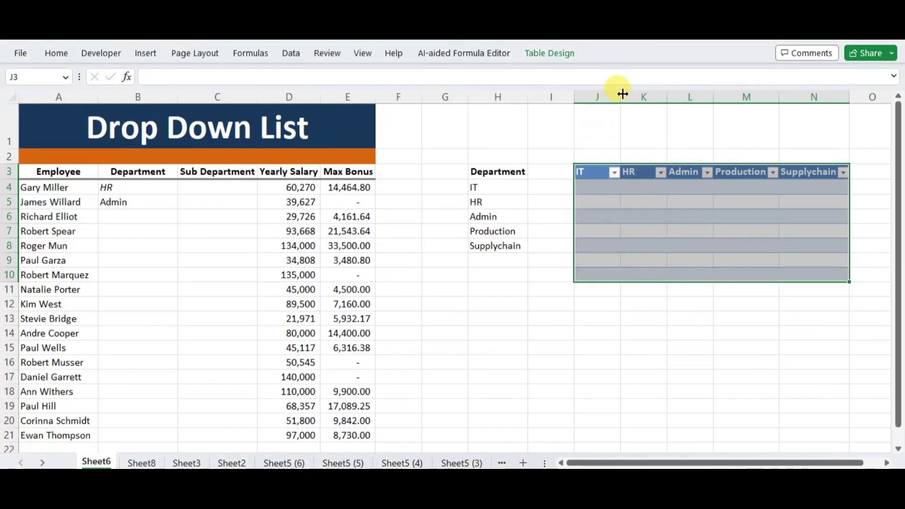
- Centre the contents of the new department table and widen its Admin and Supplychain columns to fit their headers
left_click(56, 57)
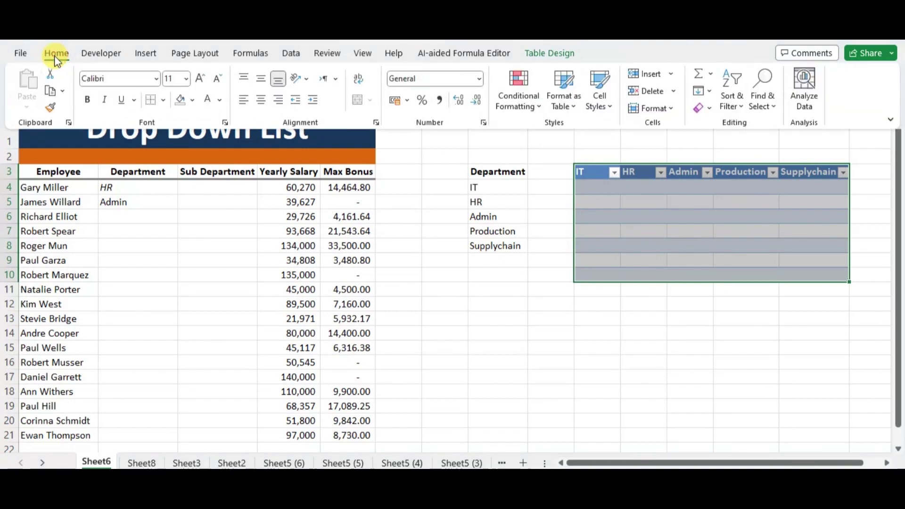
left_click(262, 102)
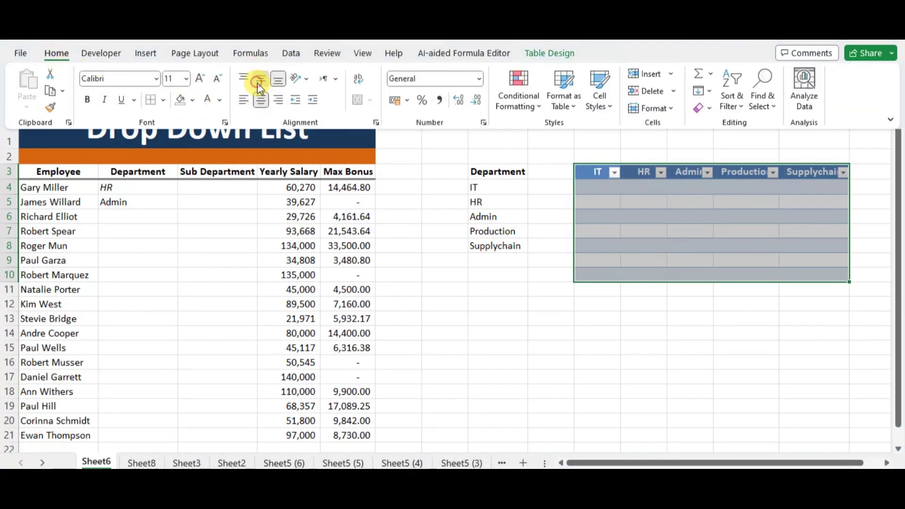
left_click(719, 249)
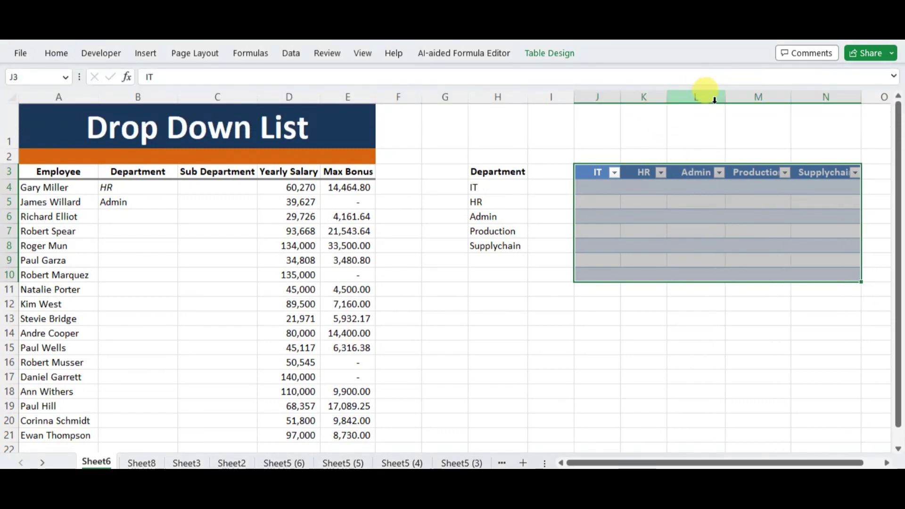
left_click(741, 333)
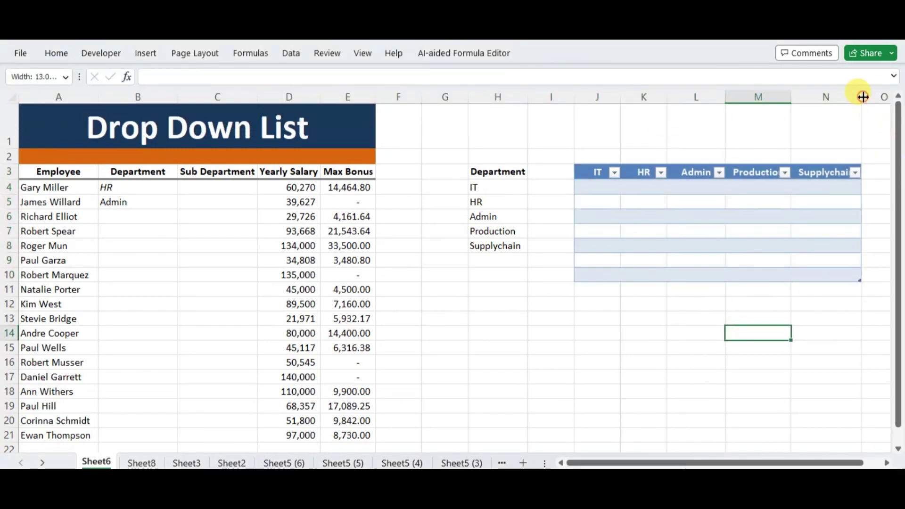
double_click(861, 95)
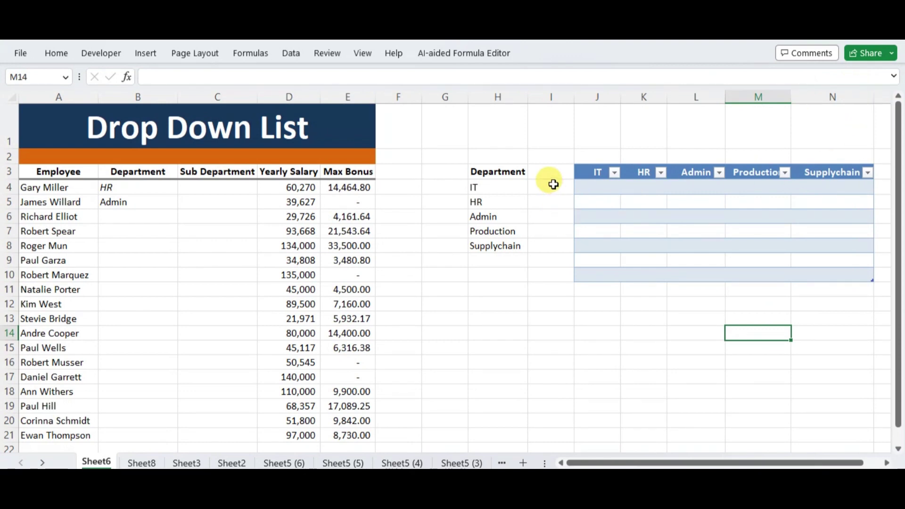
- Fill the table's IT column with IT1 to IT4 in J4:J7 and its HR column with HR1 to HR5 in K4:K8
left_click(588, 188)
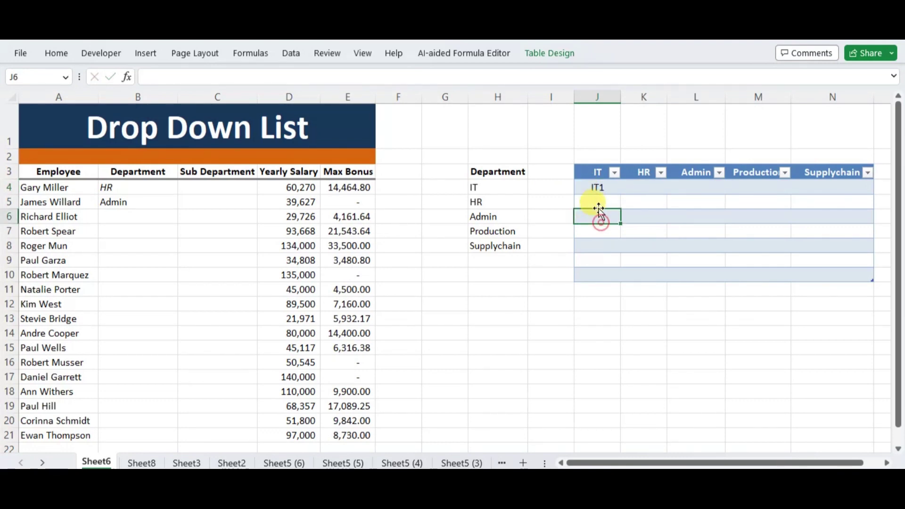
left_click_drag(618, 194, 618, 235)
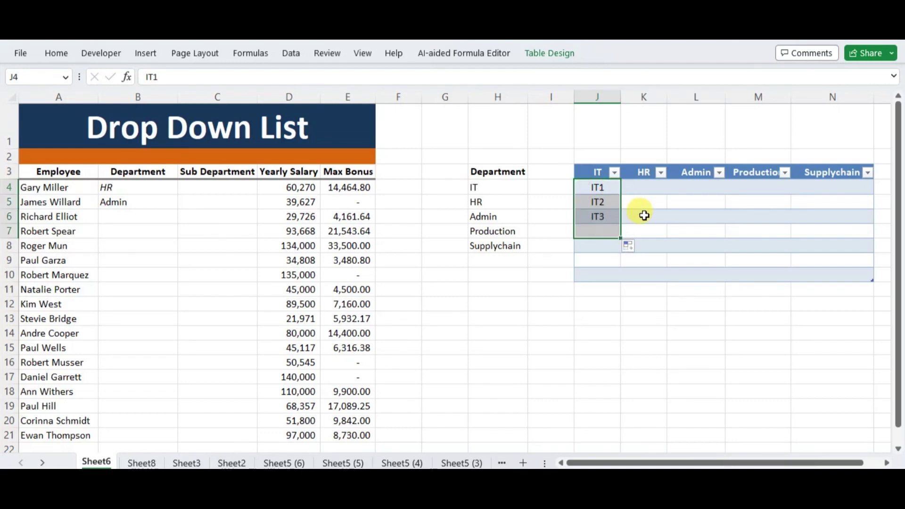
left_click(652, 190)
type("HR1")
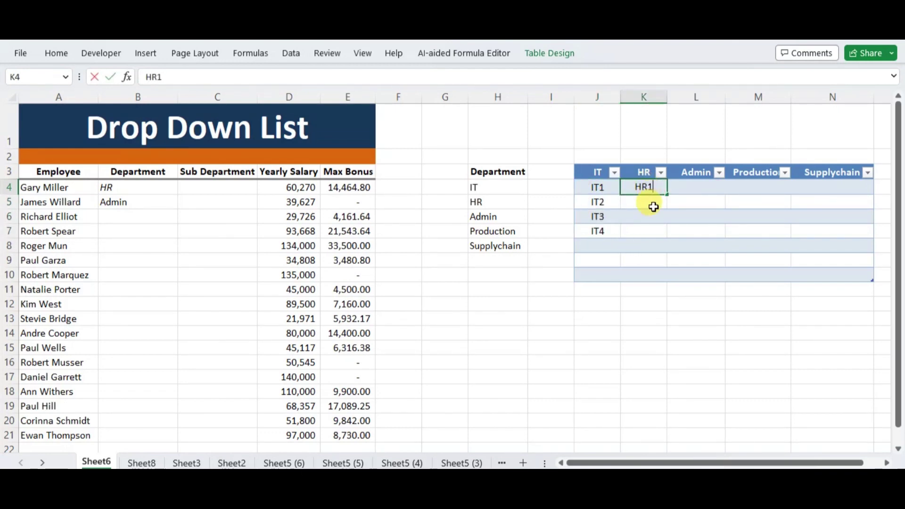
left_click(652, 204)
left_click(661, 189)
left_click_drag(666, 192, 663, 248)
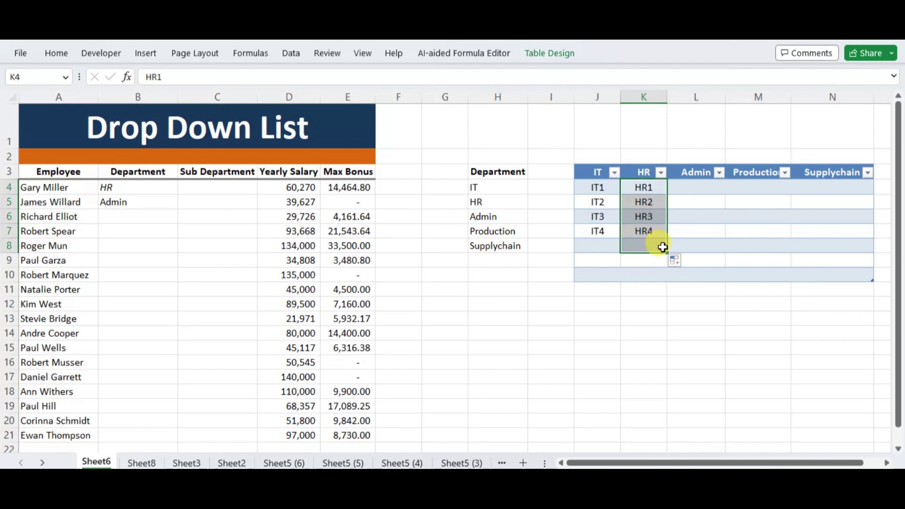
- Fill the table's Admin column with Admin1 and Admin2 in cells L4 and L5
left_click(701, 187)
type("Admin1")
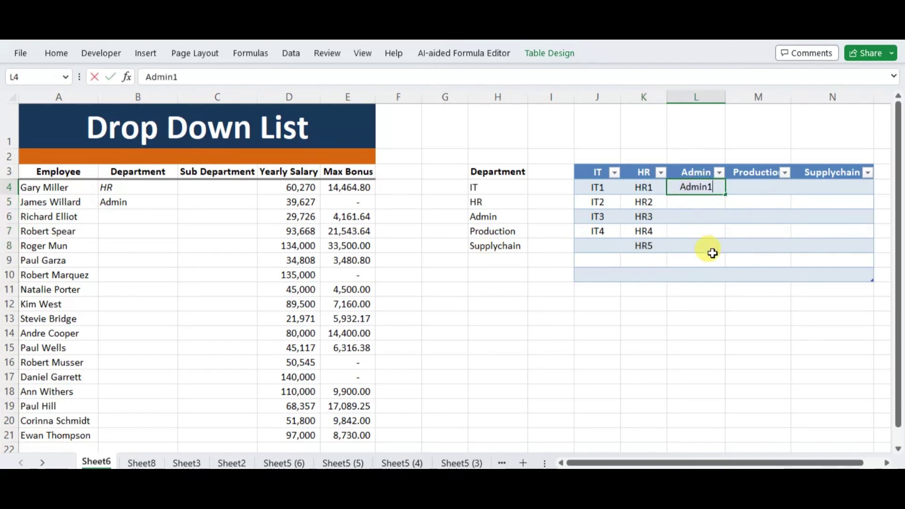
left_click(709, 259)
left_click(698, 187)
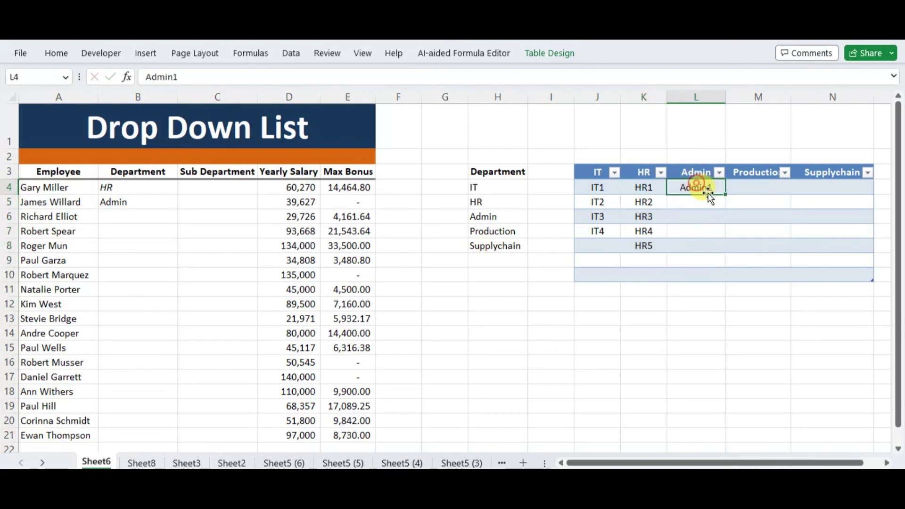
left_click_drag(725, 195, 722, 211)
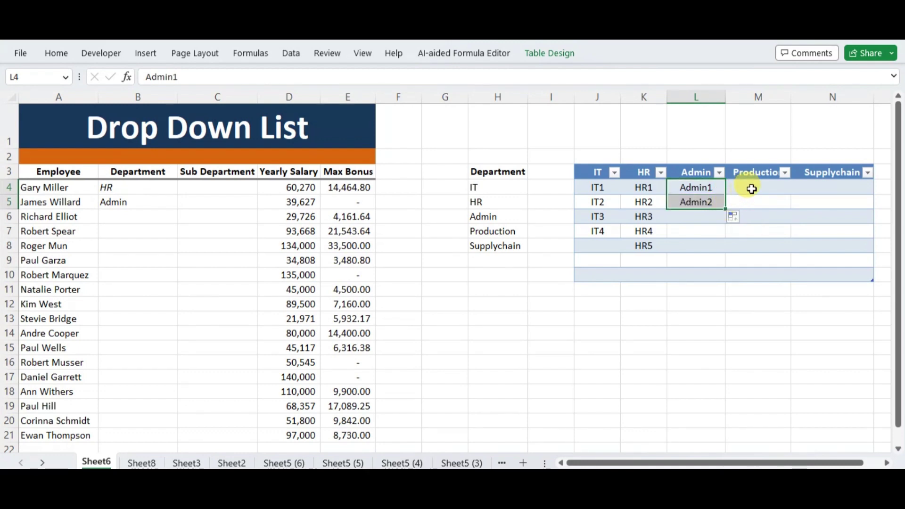
- Fill the table's Production column with Production1 to Production6 in cells M4 to M9
left_click(752, 188)
type("P")
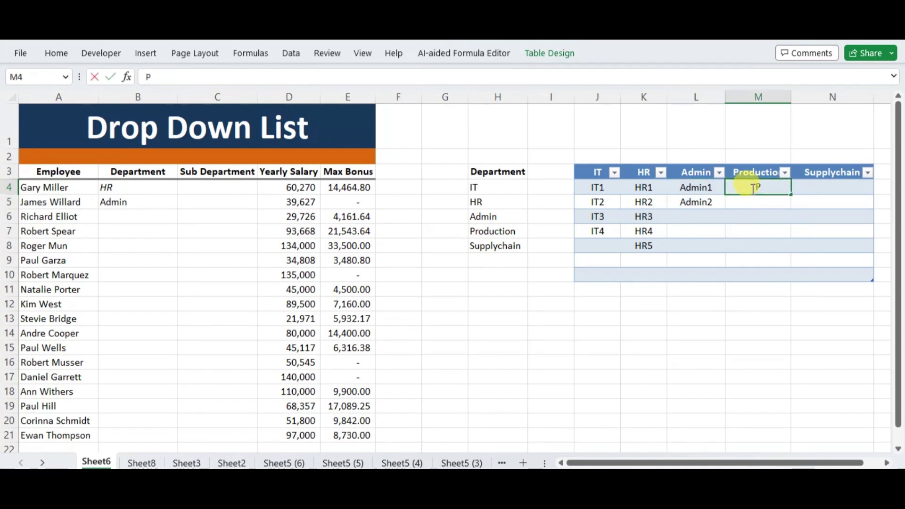
type("roduction")
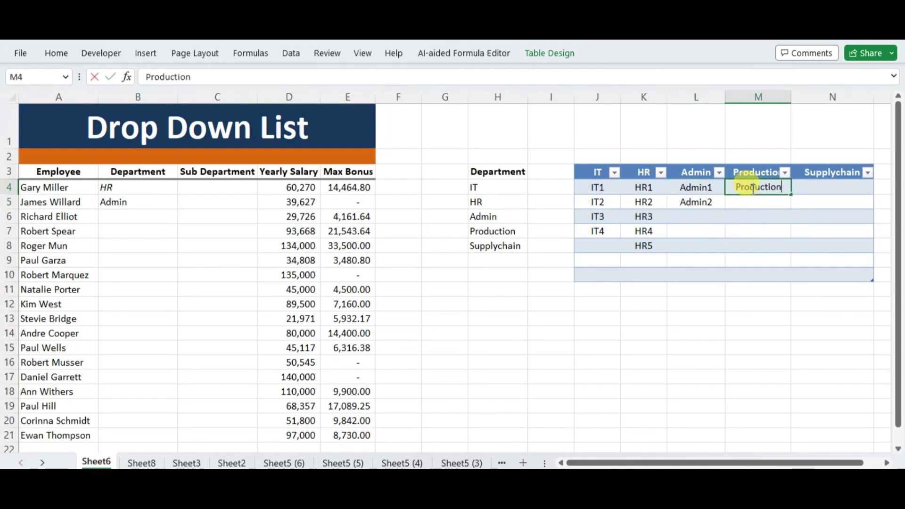
type("1")
key("Return")
left_click(752, 189)
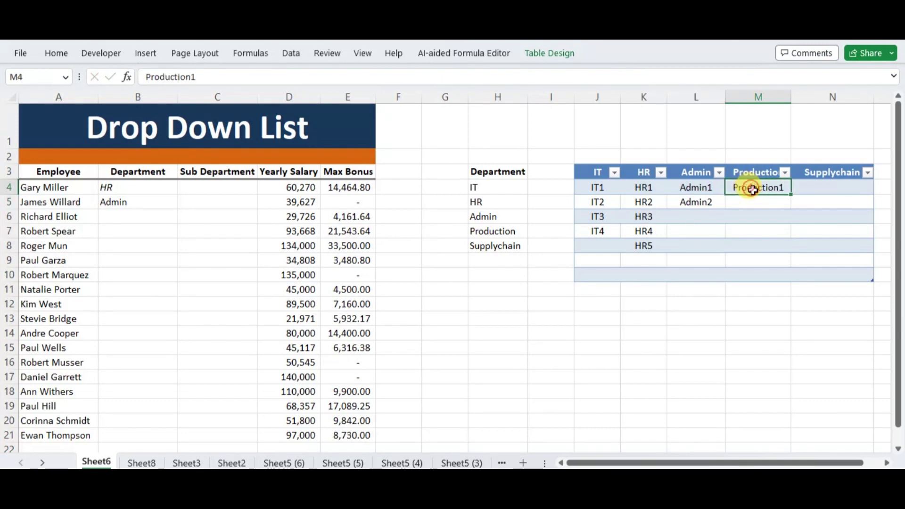
left_click_drag(788, 205, 773, 260)
- Fill the table's Supplychain column with Supplychain1 to Supplychain4 in cells N4 to N7
left_click(821, 189)
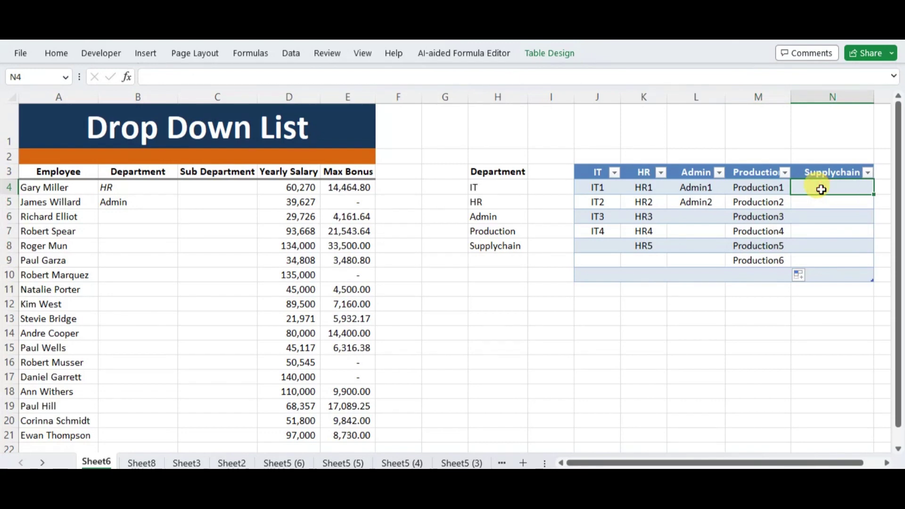
type("Supply")
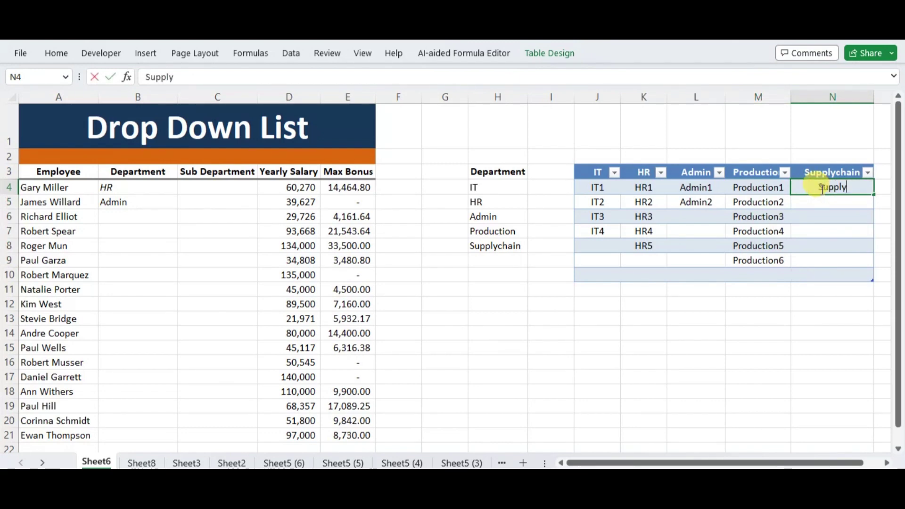
type("chain1")
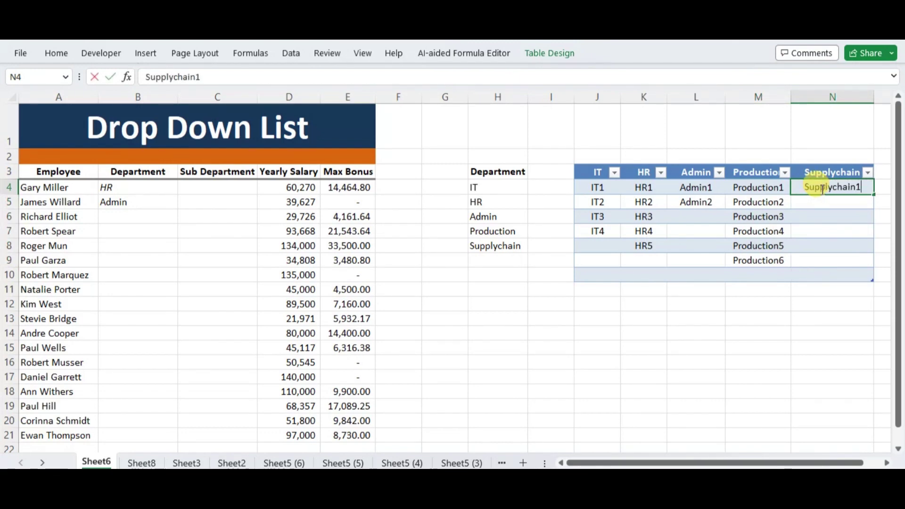
left_click(827, 216)
left_click(866, 193)
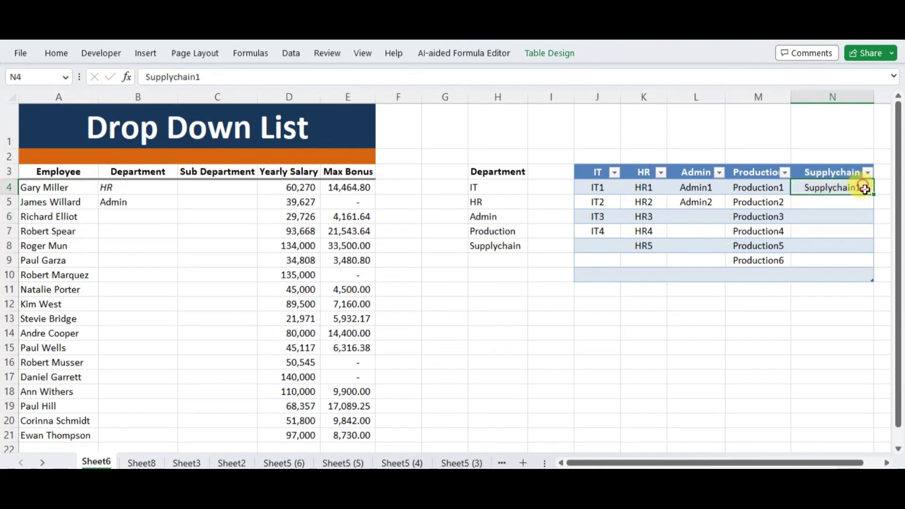
left_click_drag(874, 195, 870, 246)
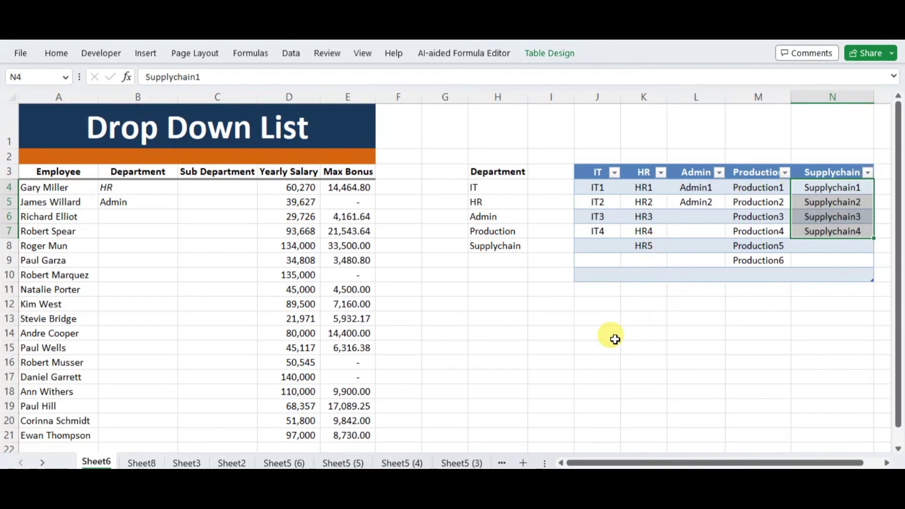
- Try to name the table's IT column range J4:J10 IT, and return to Sheet6
left_click(596, 163)
left_click(627, 332)
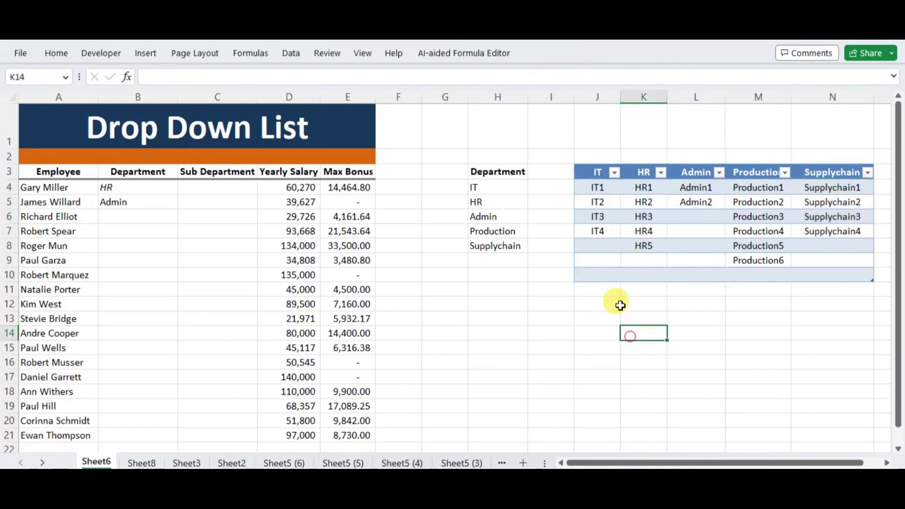
left_click(595, 162)
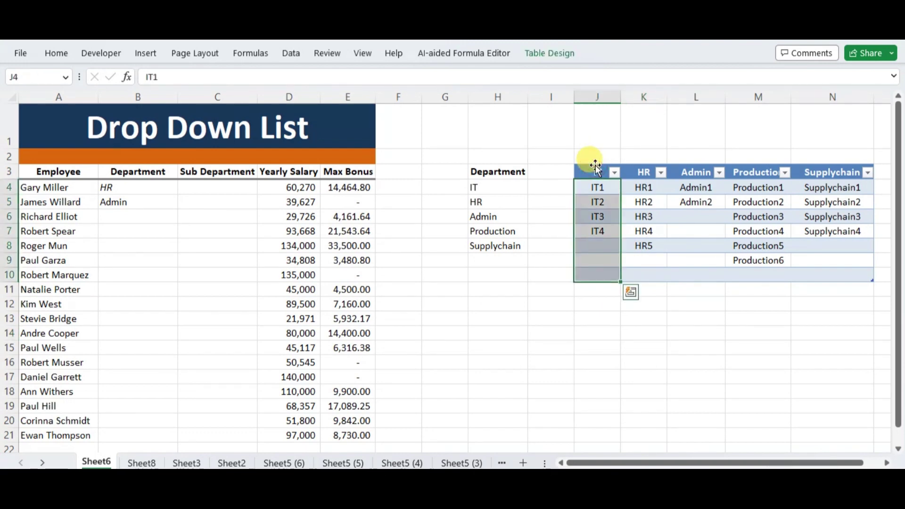
left_click(41, 81)
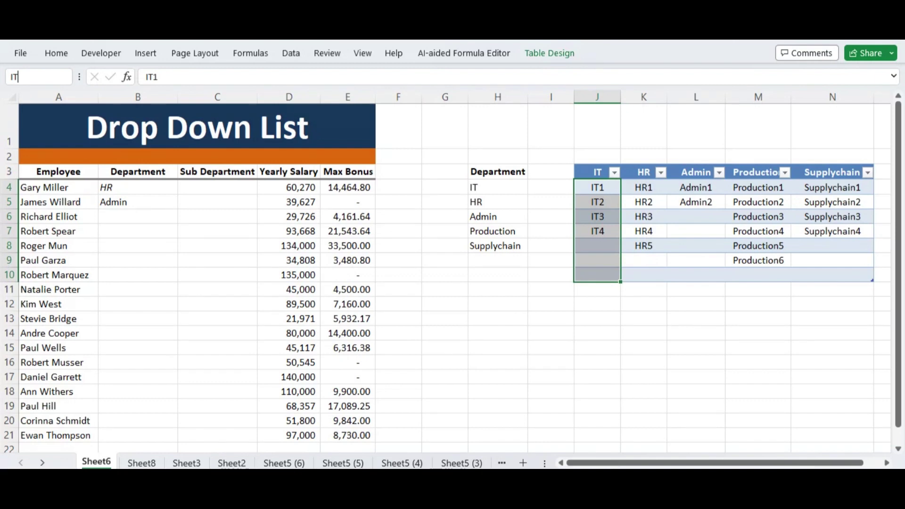
key("Return")
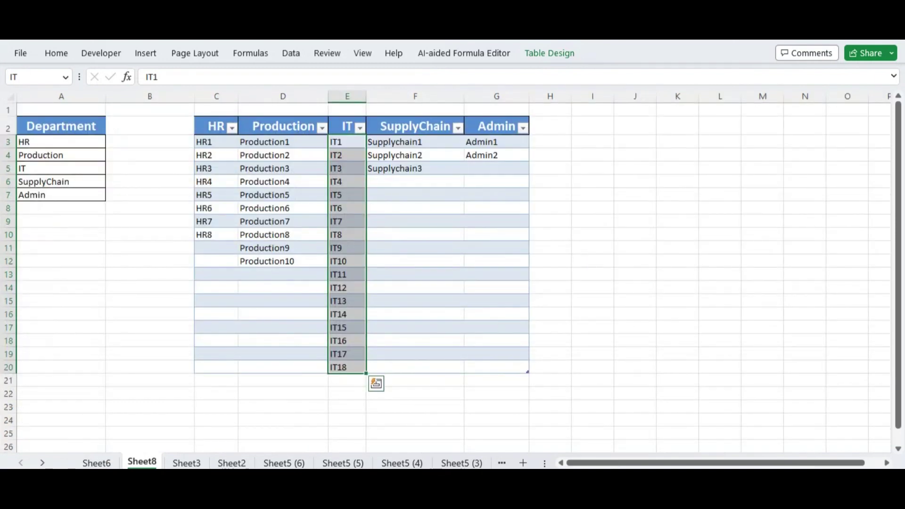
left_click(97, 462)
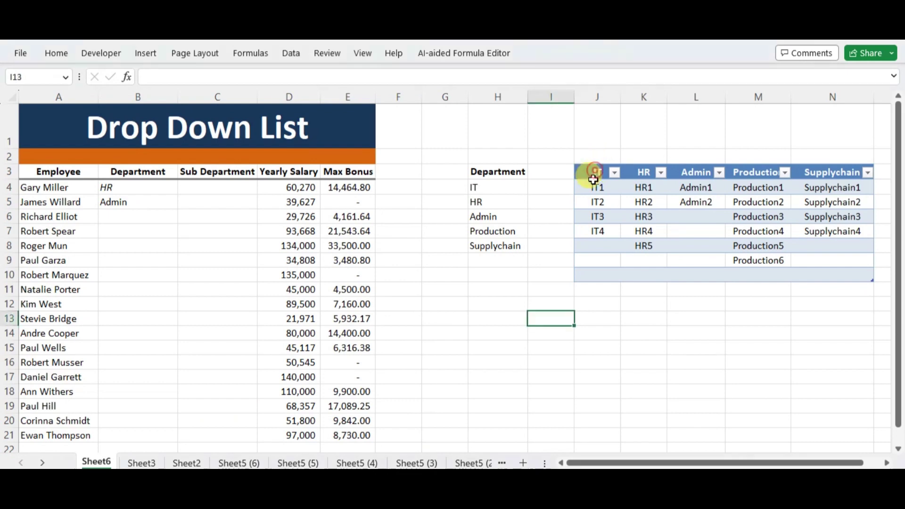
- Name the table's IT column range J4:J10 IT and reselect the range to check its name
left_click(595, 165)
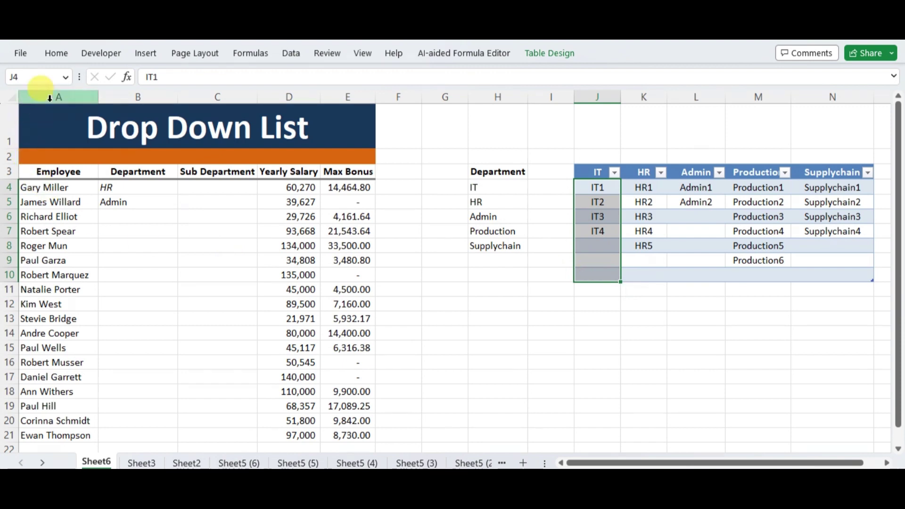
left_click(35, 78)
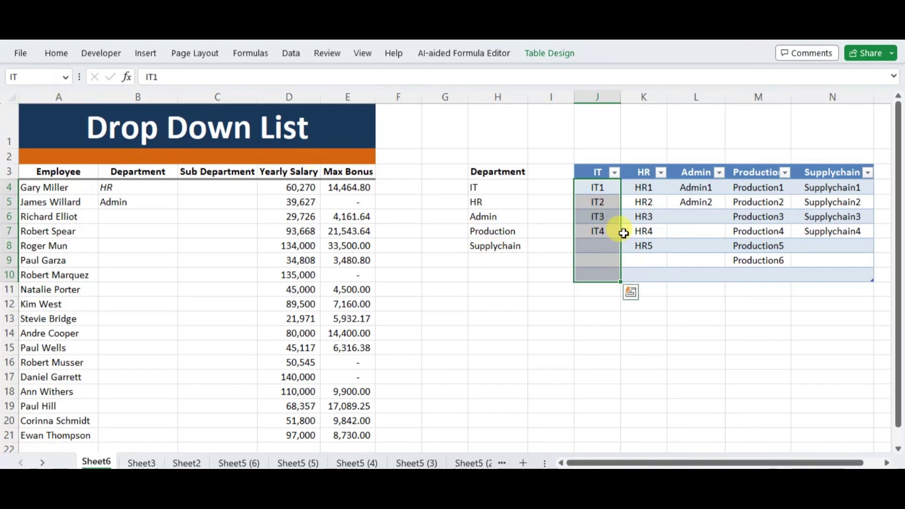
left_click(649, 257)
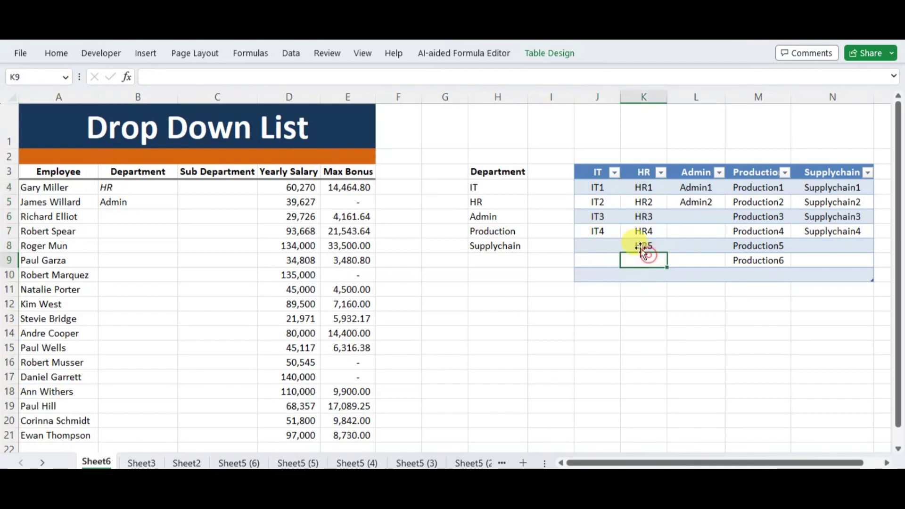
left_click(599, 187)
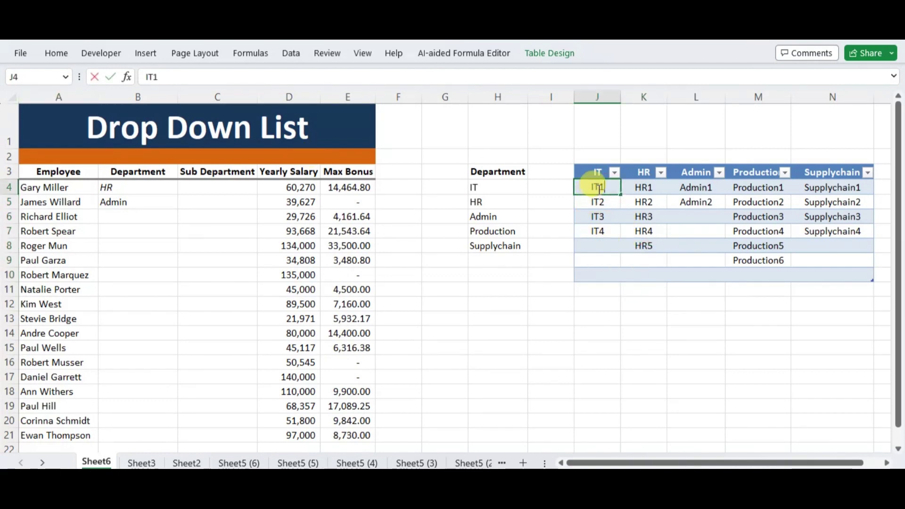
left_click(605, 215)
left_click_drag(598, 189, 608, 275)
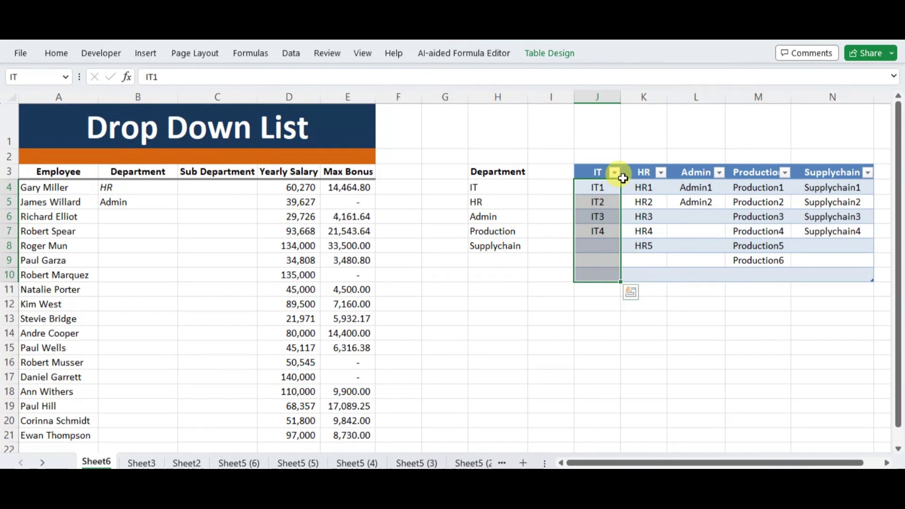
- Name the table's HR column range K4:K10 HR
left_click(647, 162)
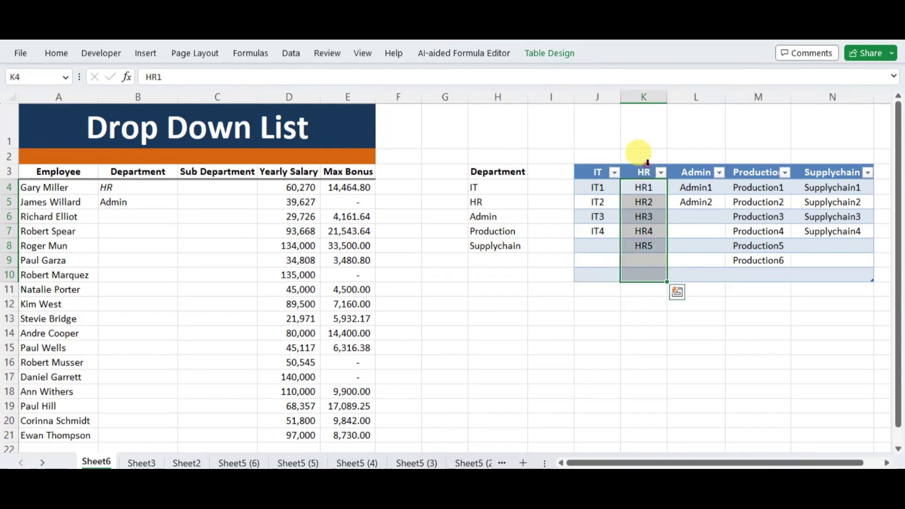
left_click(35, 73)
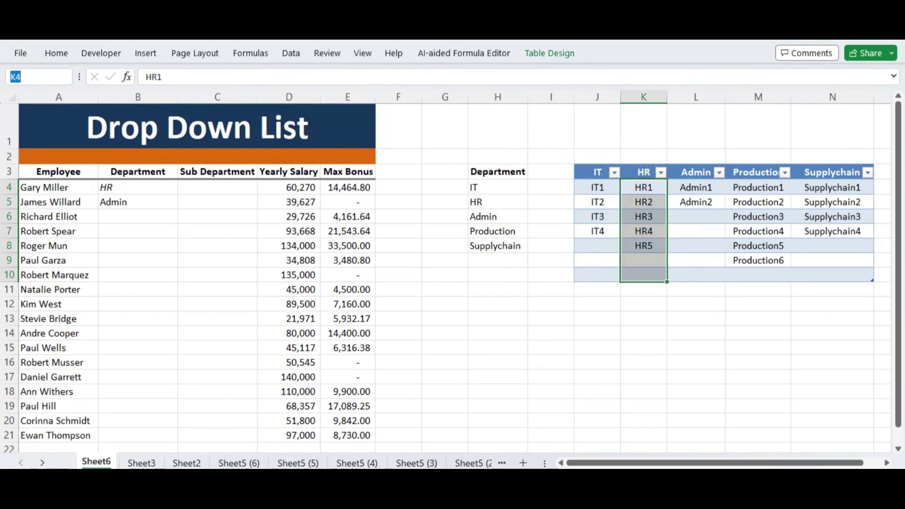
type("HR")
key("Return")
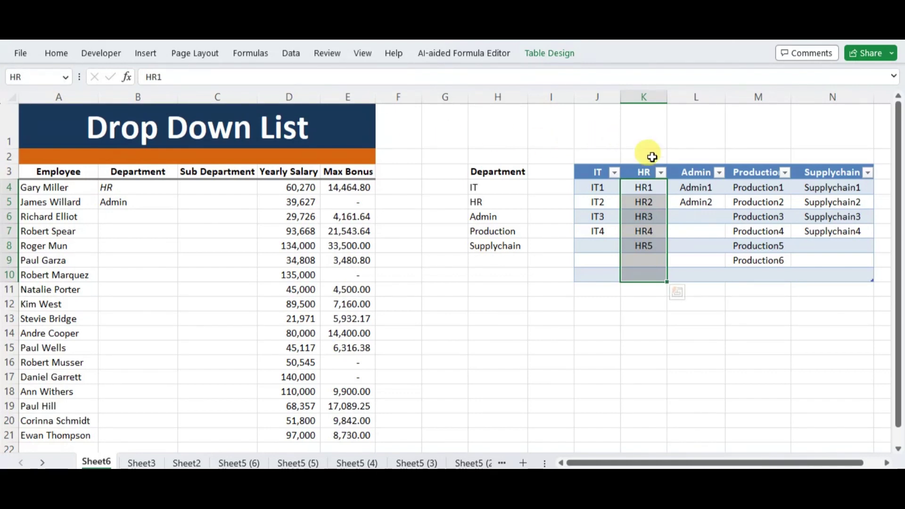
- Name the Admin column range L4:L10 Admin and the Production column range M4:M10 Production
left_click(686, 163)
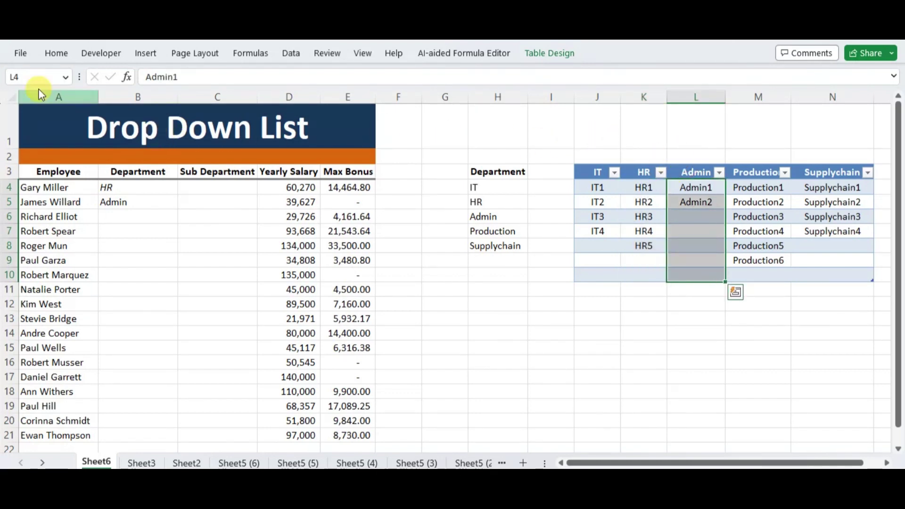
left_click(21, 77)
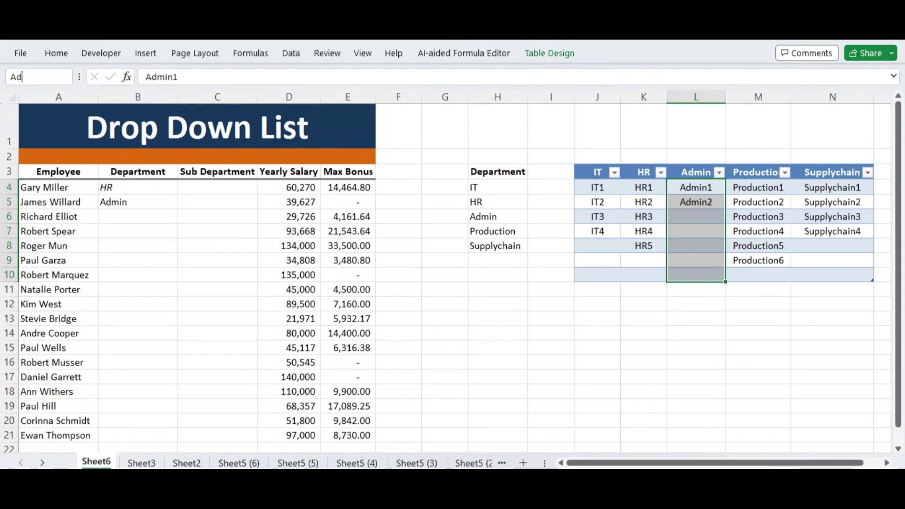
key("Return")
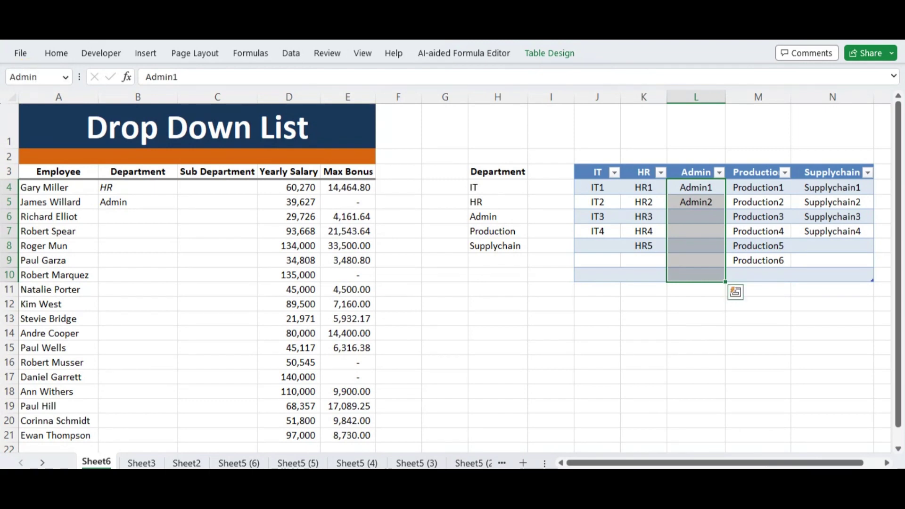
left_click(748, 161)
left_click(747, 166)
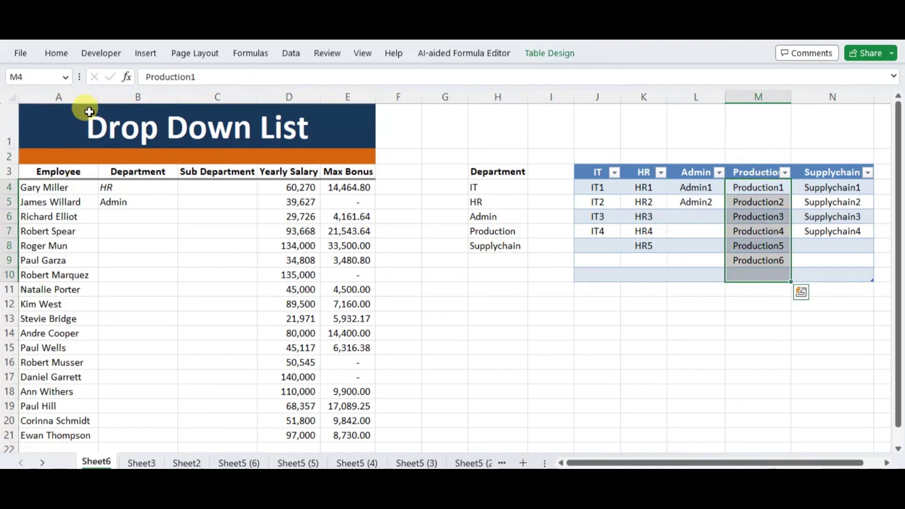
left_click(45, 75)
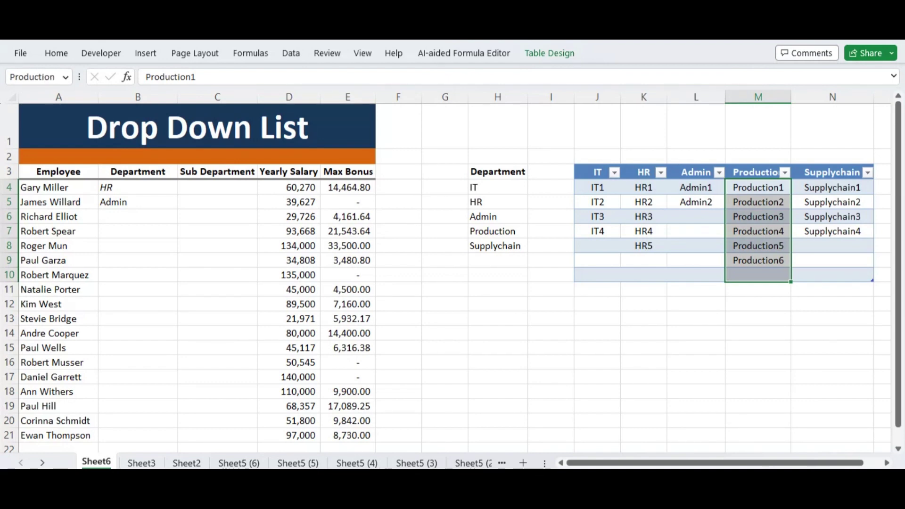
- Name the Supplychain column range N4:N10 Supplychain and reselect the range to check its name
left_click(839, 165)
left_click(33, 77)
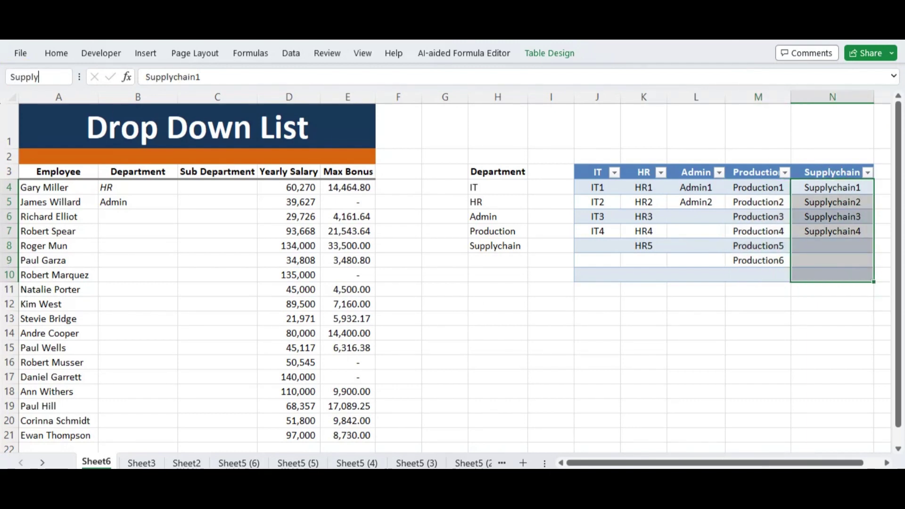
type("Supplychain")
key("Return")
left_click(532, 305)
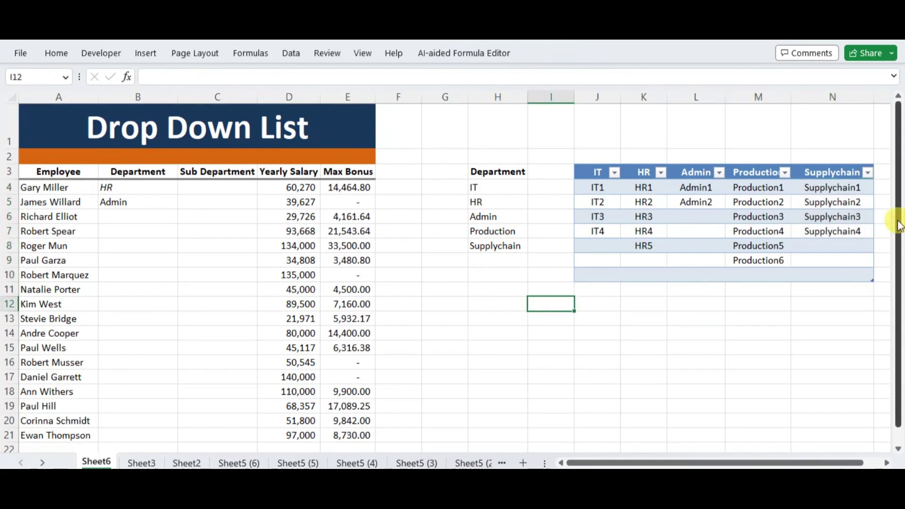
left_click(835, 187)
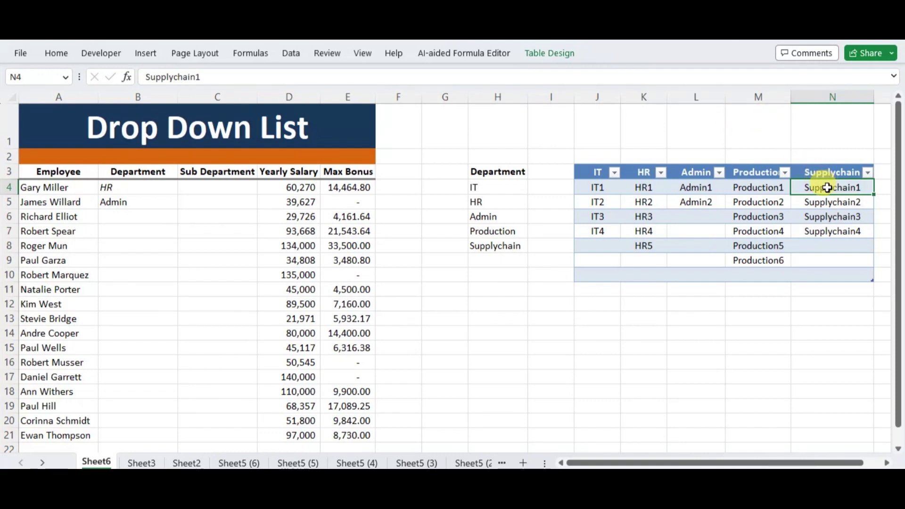
left_click_drag(830, 186, 828, 271)
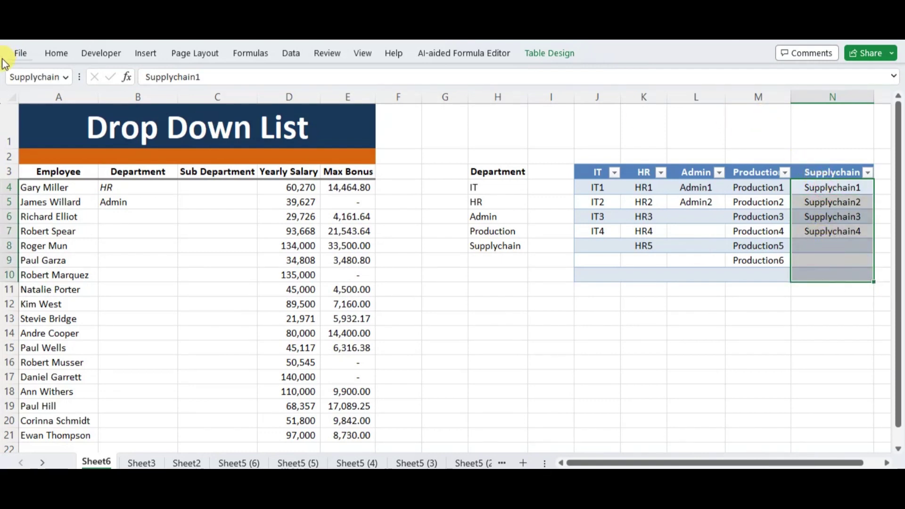
- Select the Sub Department cells C4:C21 and set their data validation to allow a List
left_click(197, 199)
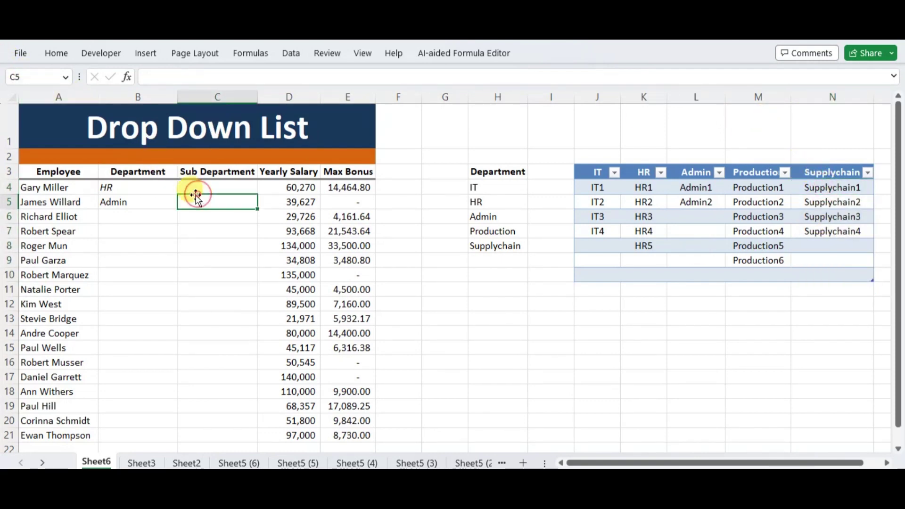
left_click(147, 185)
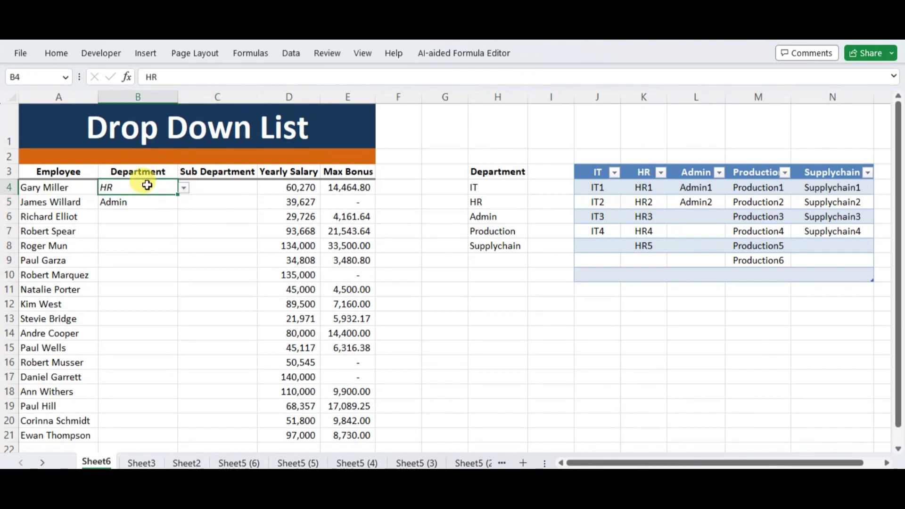
left_click(217, 186)
left_click_drag(220, 186, 226, 389)
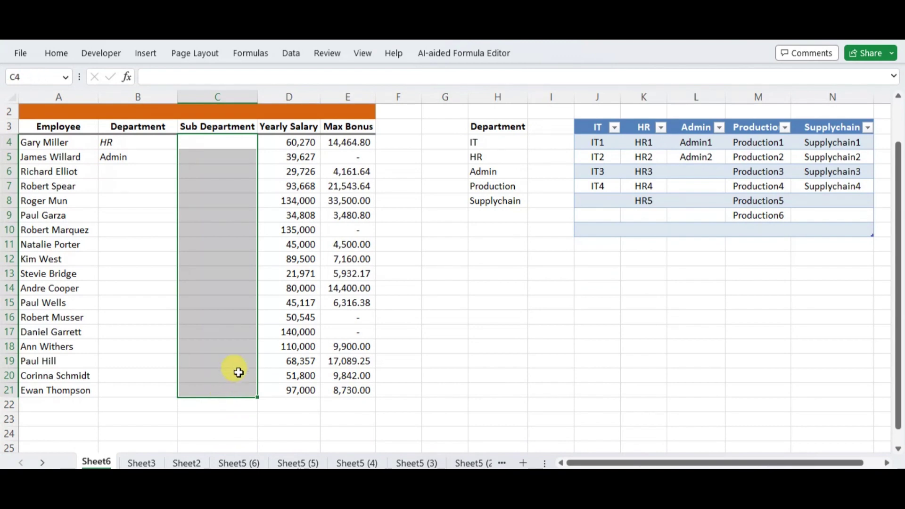
scroll(237, 364, "up", 1)
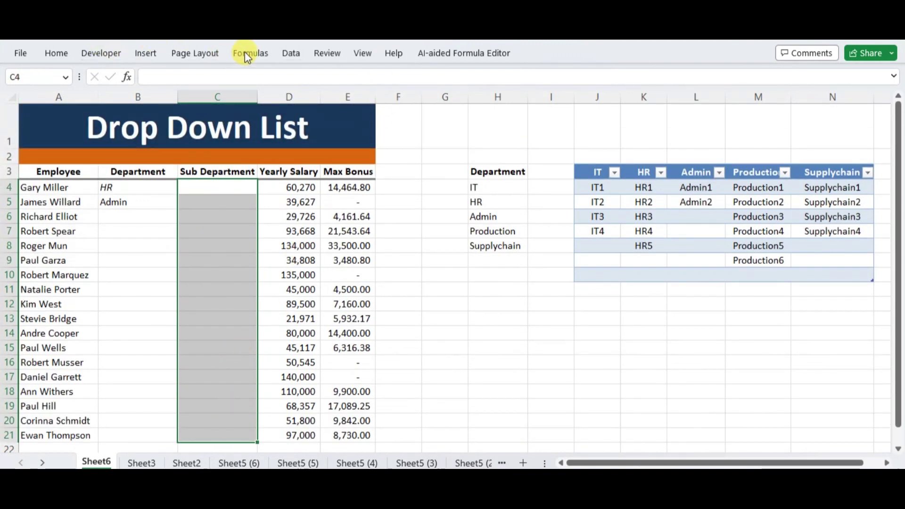
left_click(288, 54)
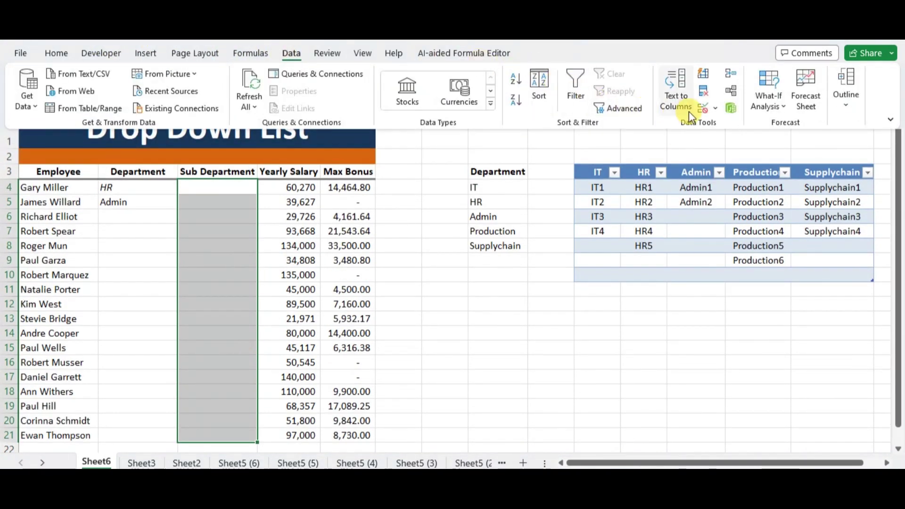
left_click(716, 109)
left_click(723, 126)
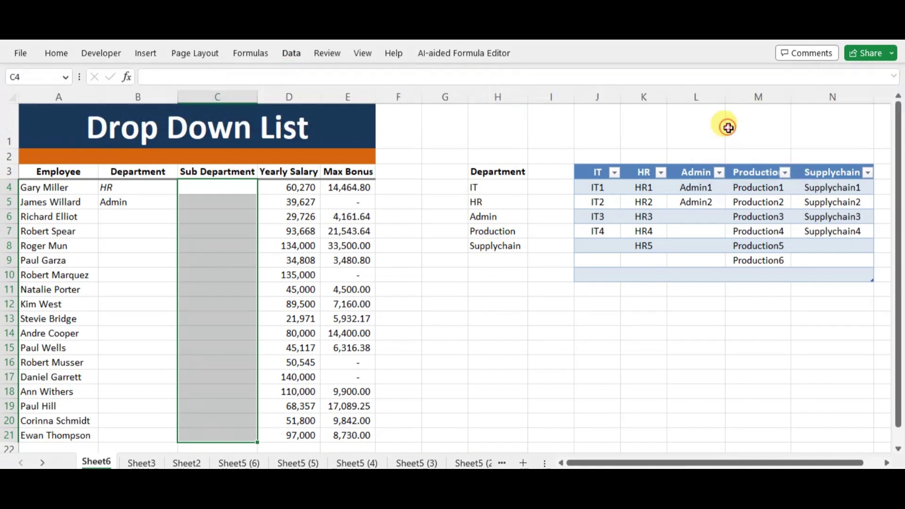
left_click(709, 220)
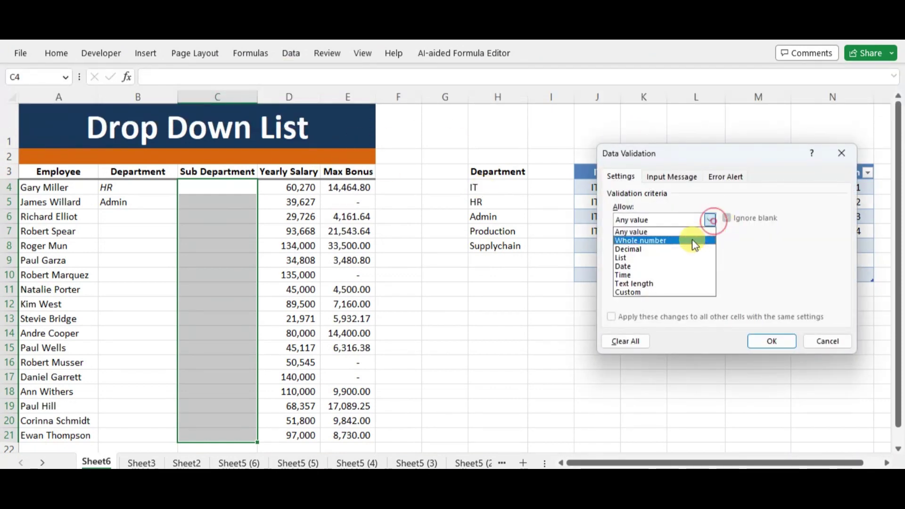
left_click(677, 262)
- Set the list source to =indirect(B4) with a fully relative cell reference and apply the validation
left_click(699, 273)
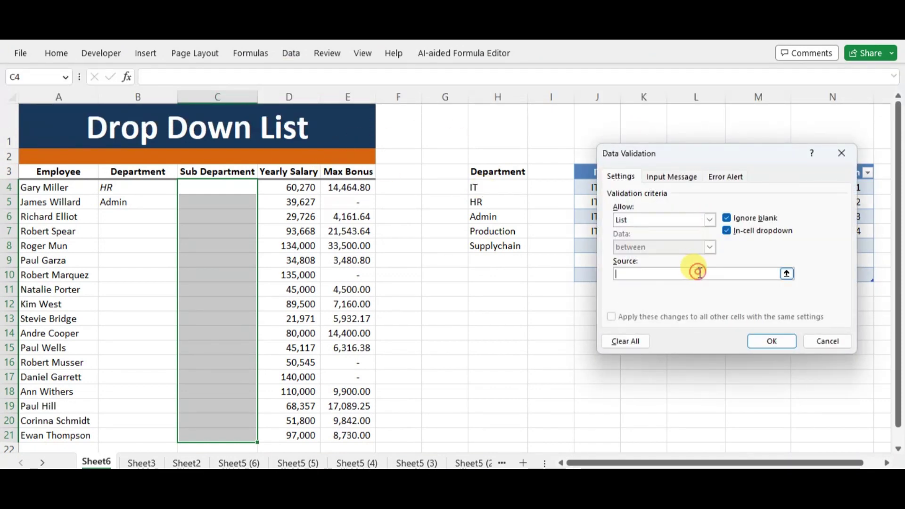
type("=in")
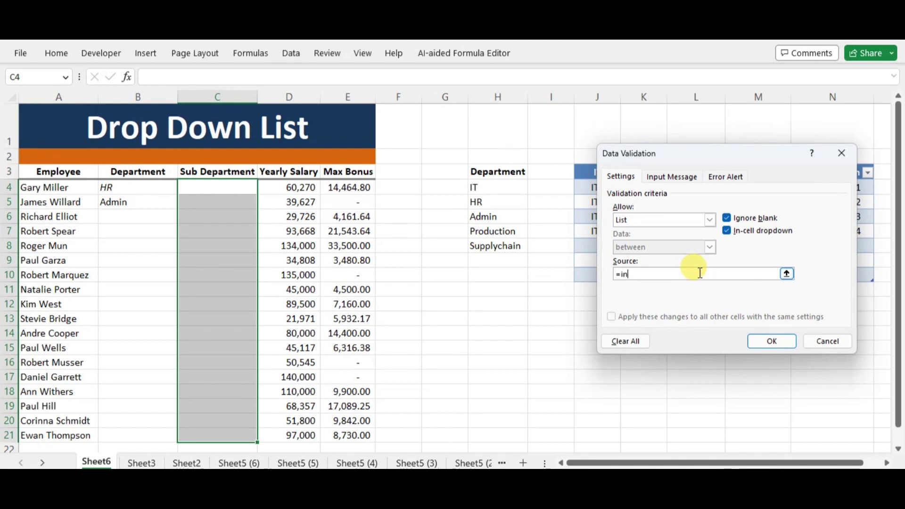
type("direct(")
left_click(129, 189)
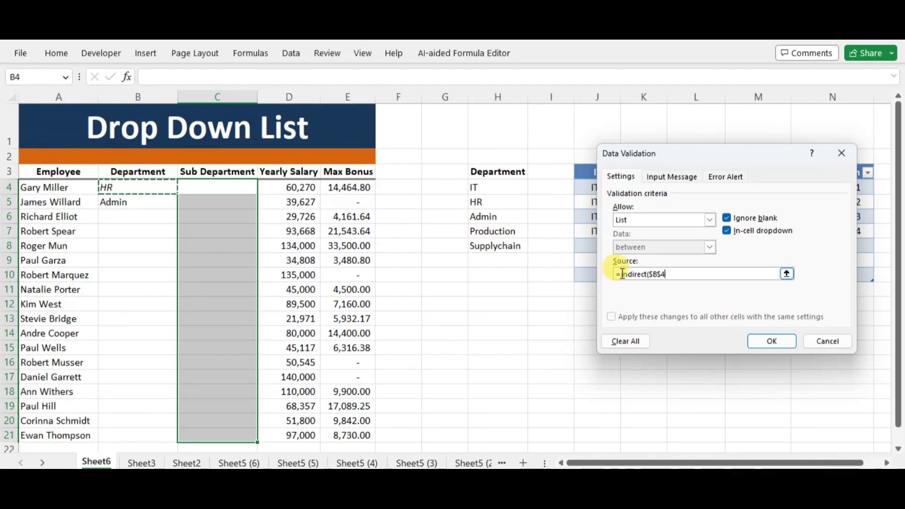
left_click_drag(651, 274, 665, 277)
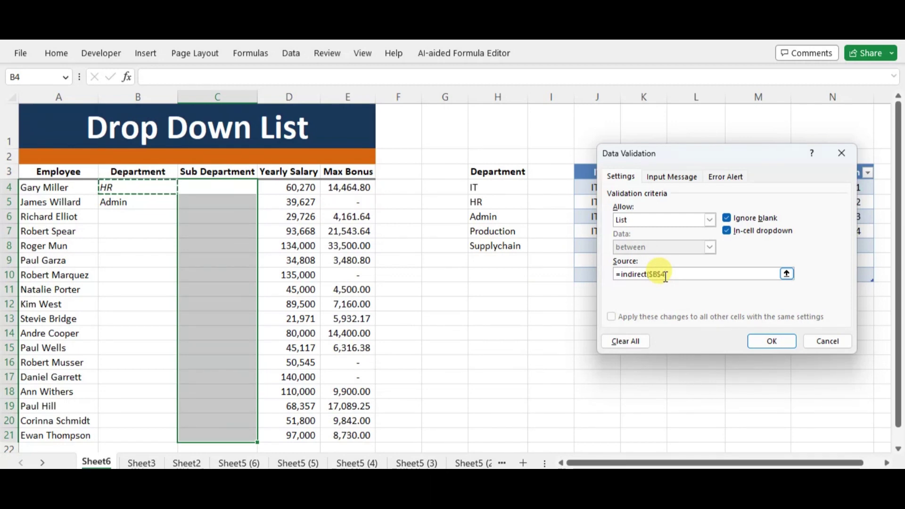
key("F4")
key("F4")
key("F4")
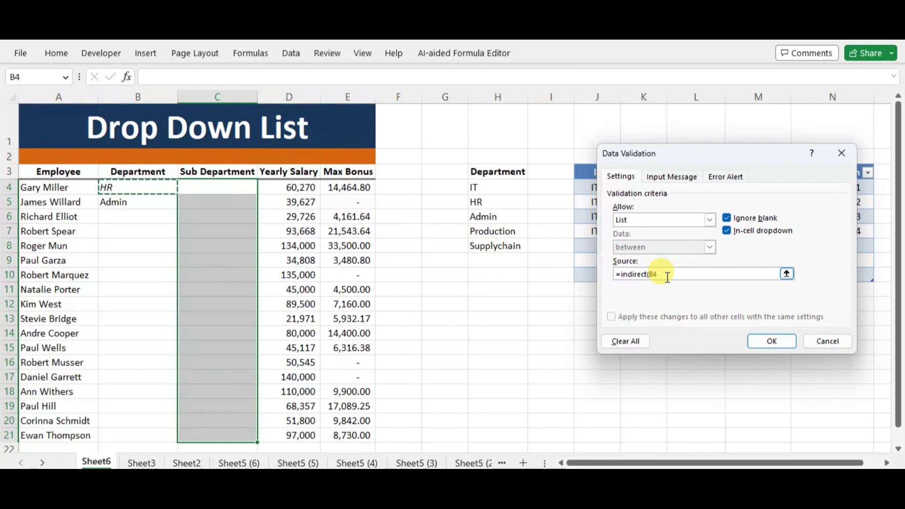
type(")")
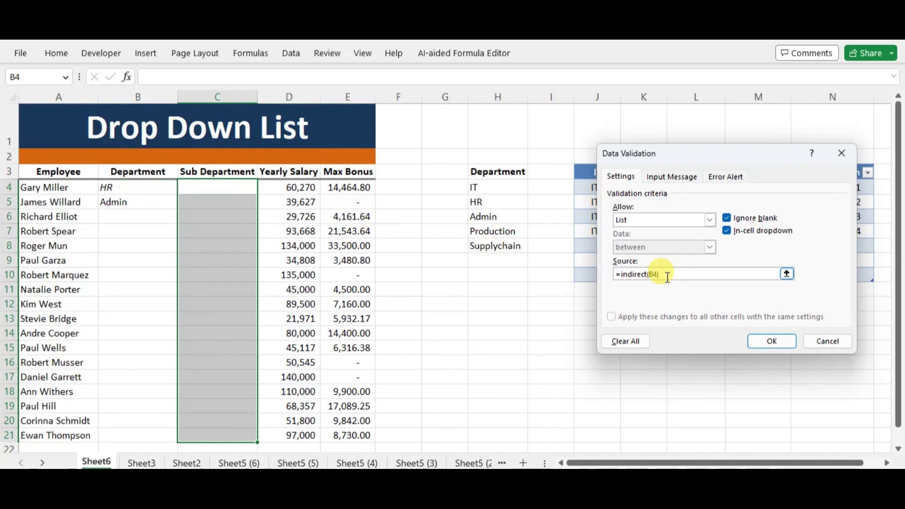
left_click(775, 340)
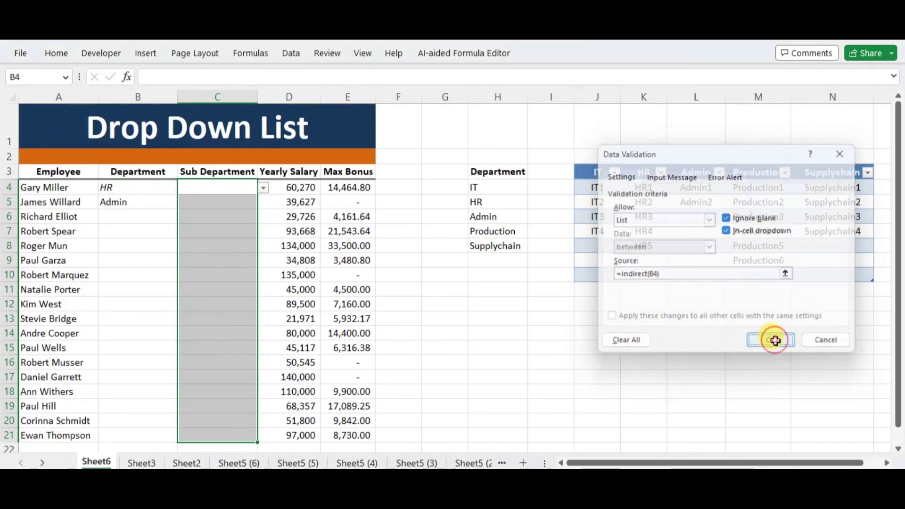
- Check the Sub Department options offered in C4 for the HR department
left_click(134, 189)
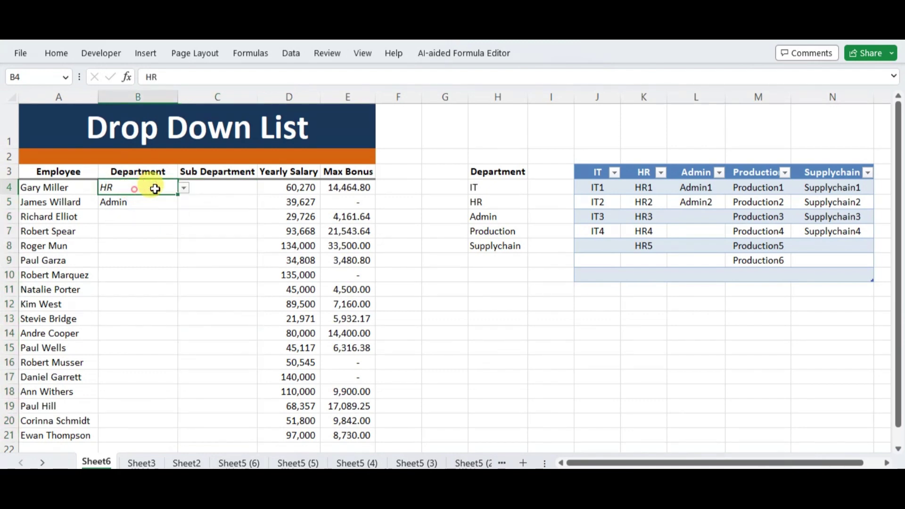
left_click(203, 187)
left_click(262, 188)
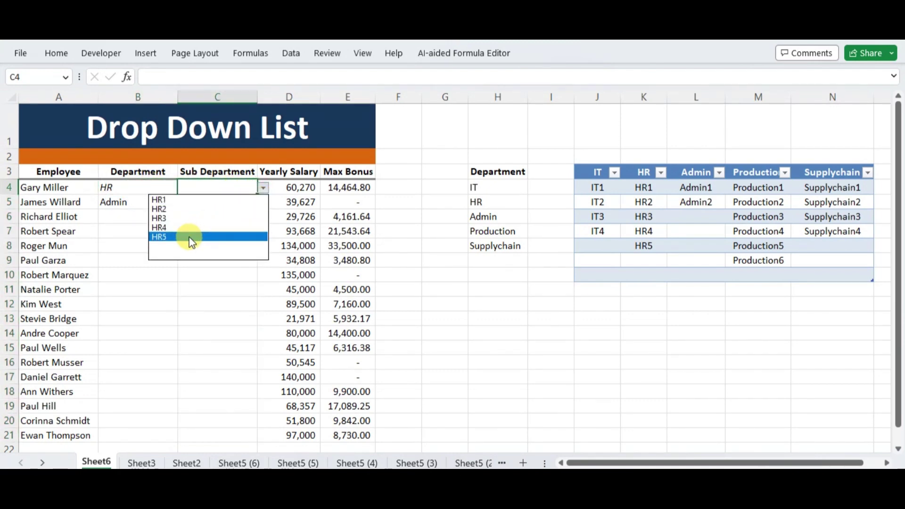
left_click(124, 199)
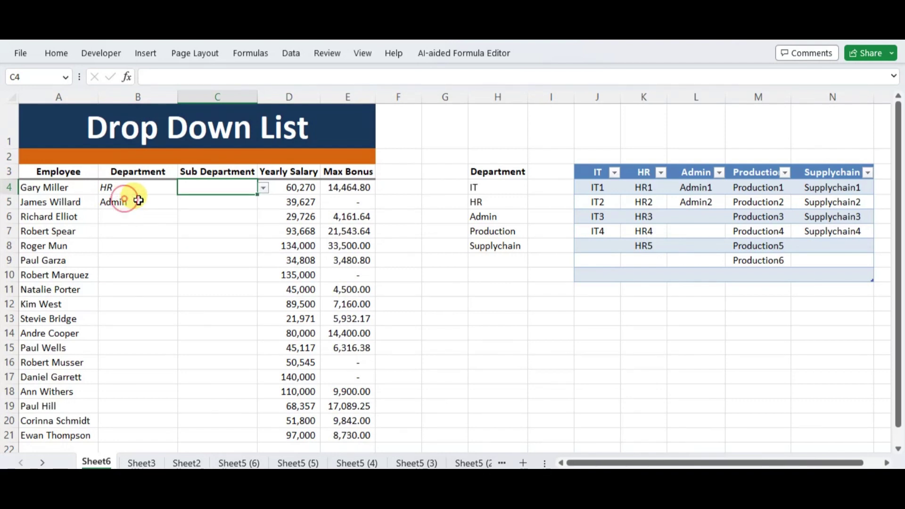
left_click(137, 200)
- Switch the department in B4 to IT and check the Sub Department options in C4
left_click(163, 190)
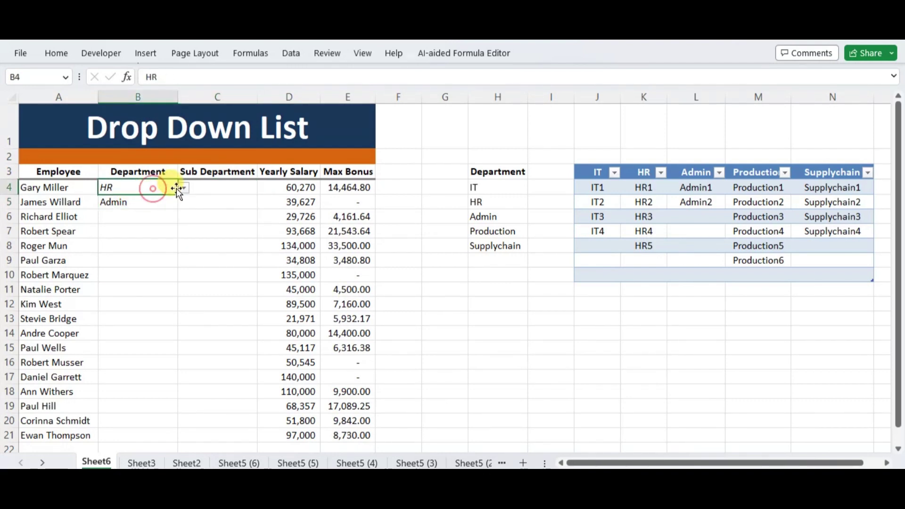
left_click(183, 188)
left_click(121, 200)
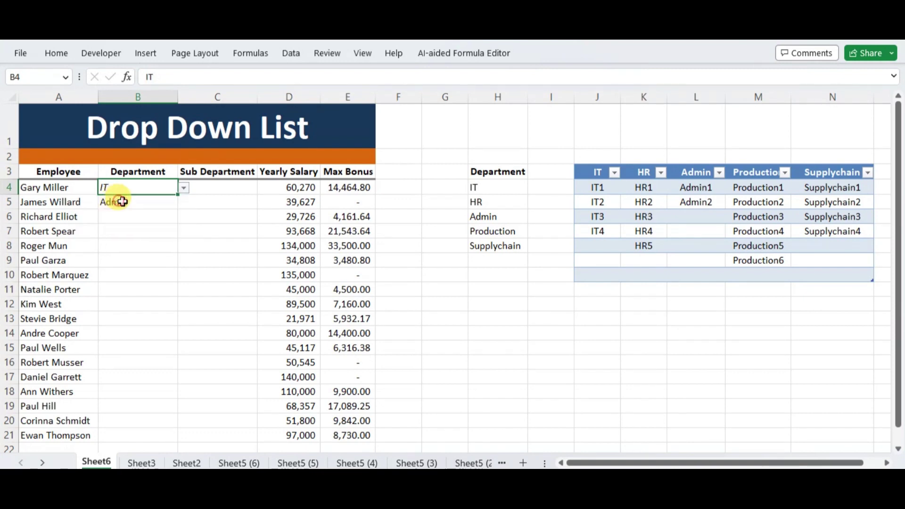
left_click(210, 189)
left_click(263, 190)
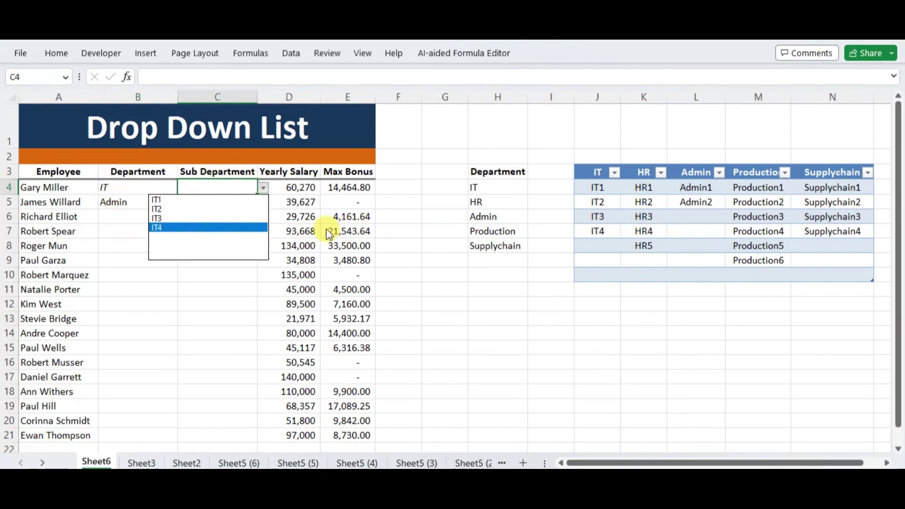
- Set the department in B4 to Production and display the Sub Department options in C4
left_click(128, 186)
left_click(164, 188)
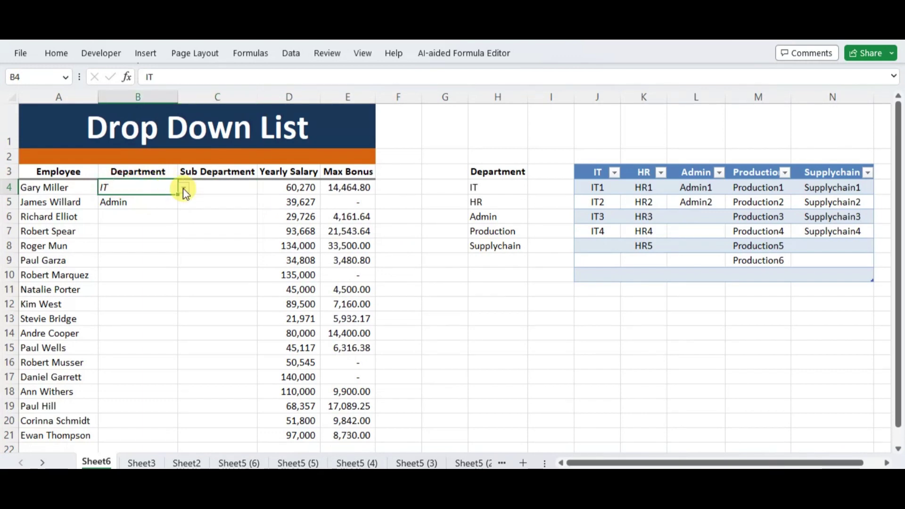
left_click(183, 188)
left_click(158, 226)
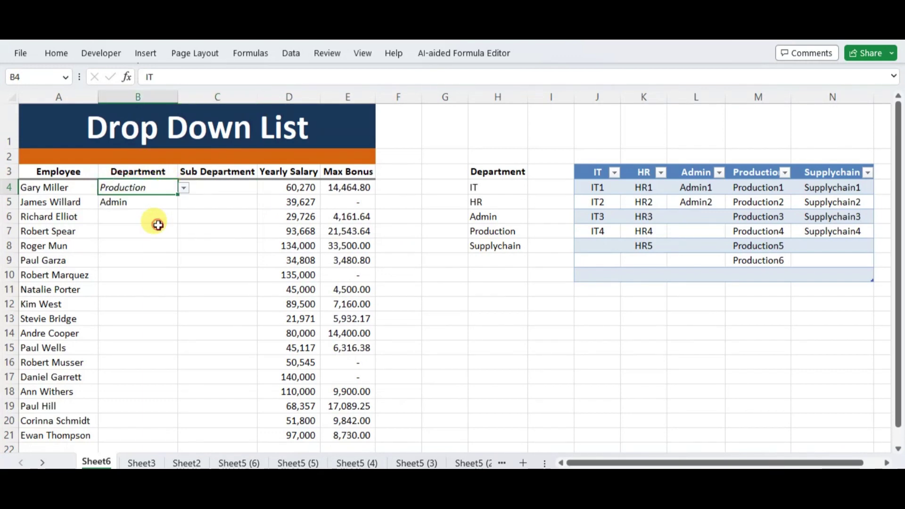
left_click(231, 187)
left_click(263, 188)
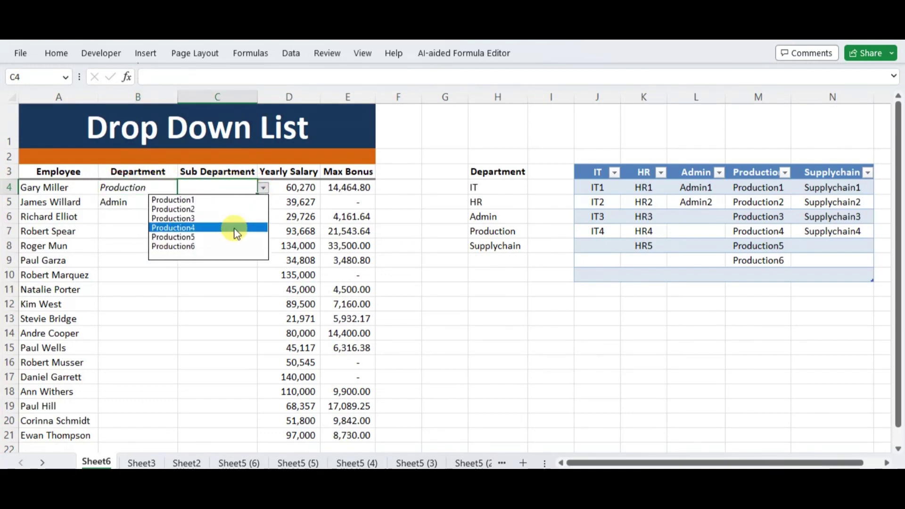
- Extend the table's Production column by filling the series from M9 down to Production12 in M15
left_click(772, 261)
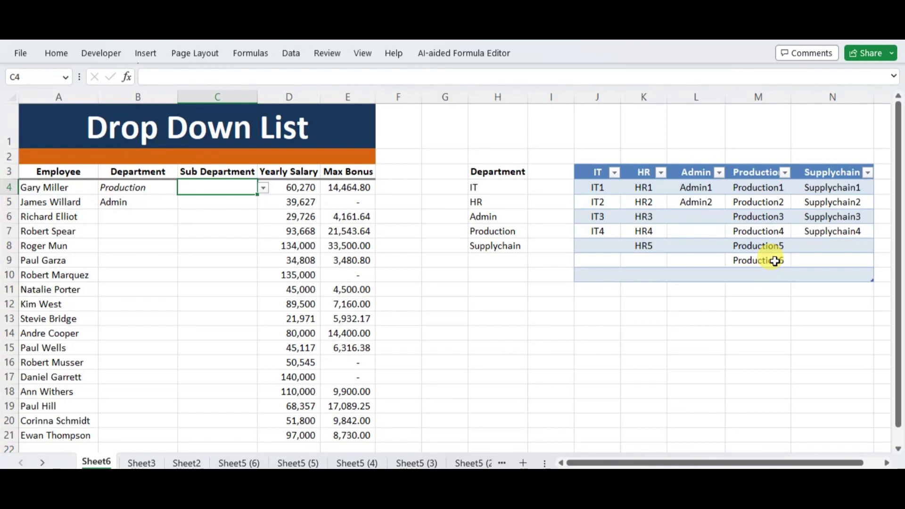
left_click(774, 261)
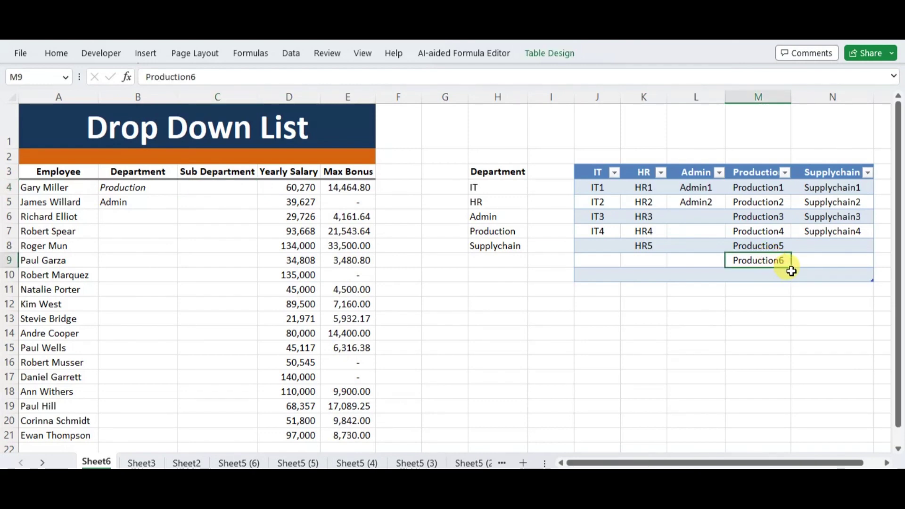
left_click_drag(790, 268, 783, 352)
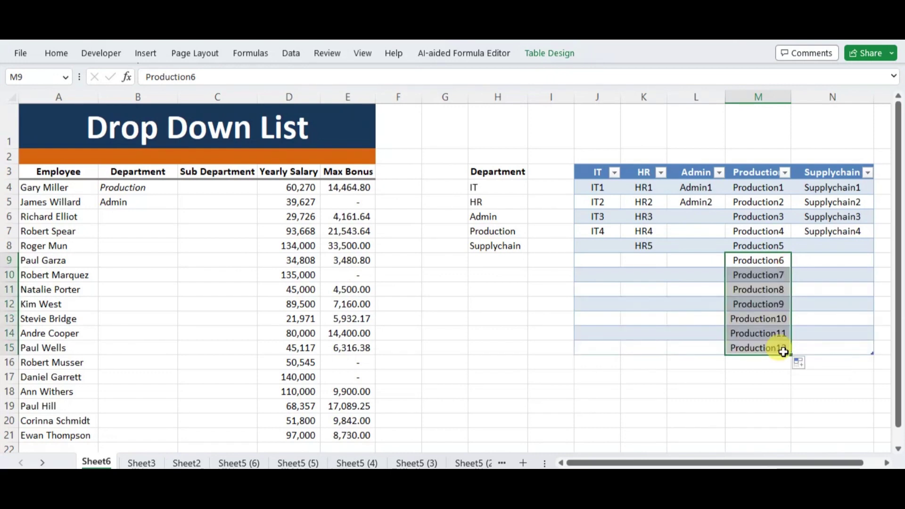
left_click(770, 348)
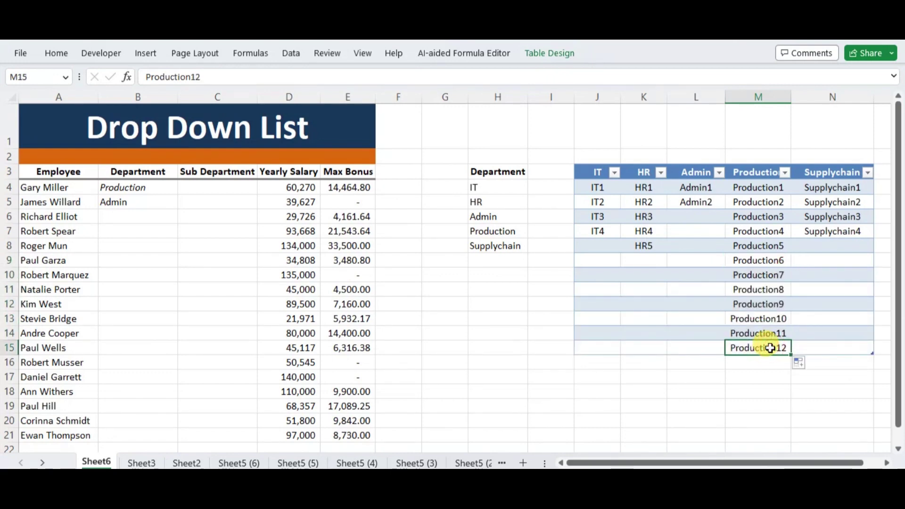
- Fill the IT column's series from J7 down to IT9 in J12
left_click(592, 232)
left_click_drag(622, 239, 608, 309)
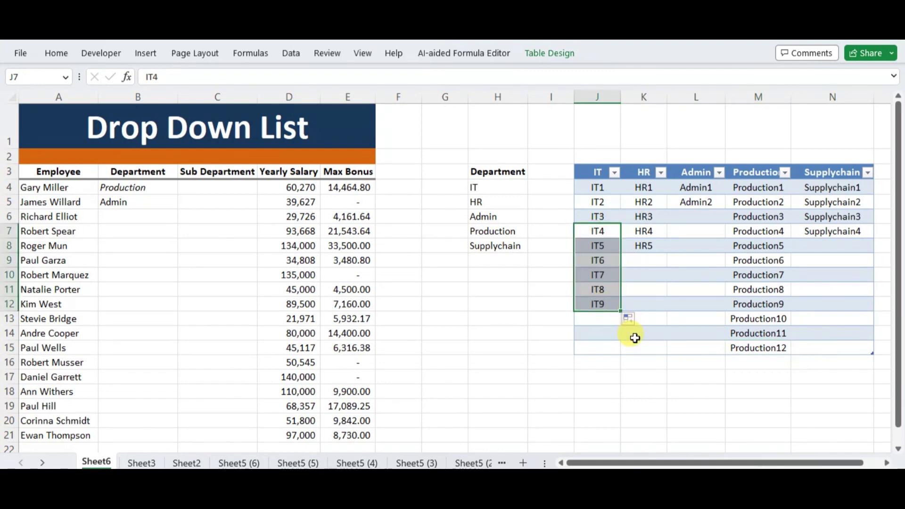
left_click(501, 301)
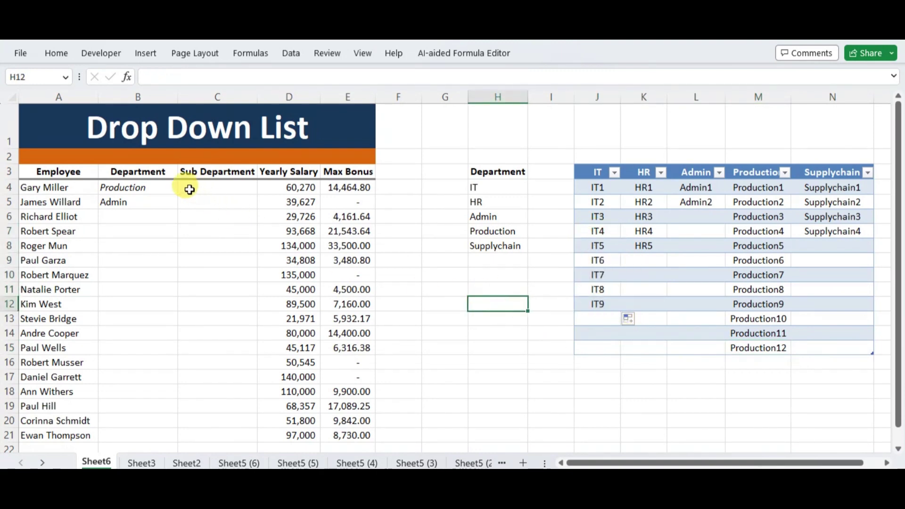
- Examine the Sub Department list in C4 for the newly added Production entries
left_click(160, 188)
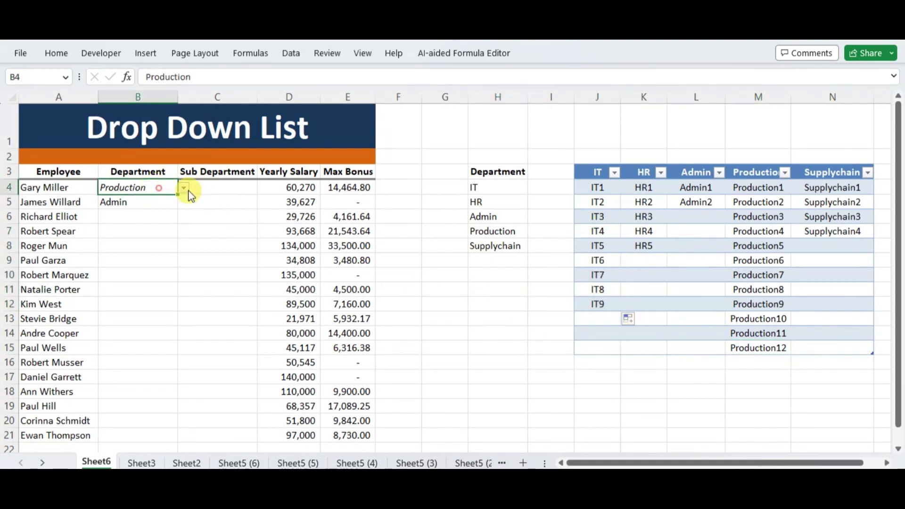
left_click(226, 190)
left_click(263, 189)
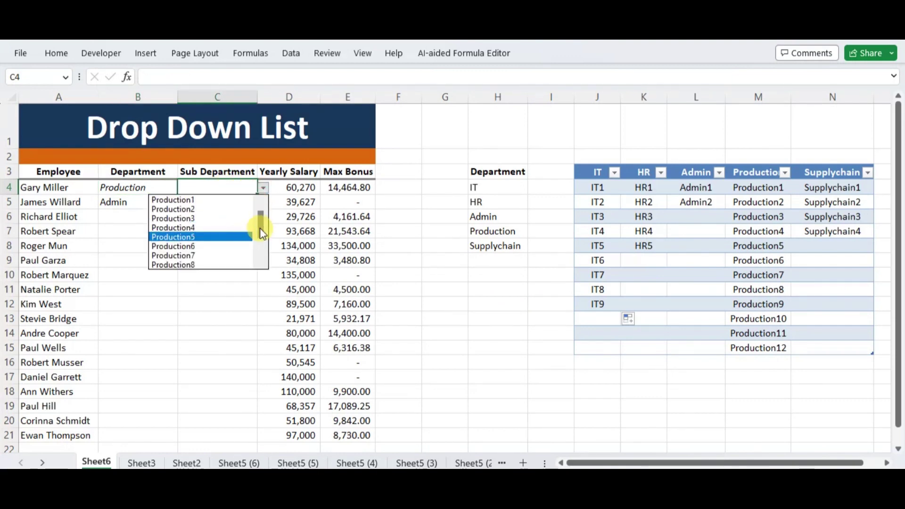
left_click_drag(262, 225, 260, 238)
left_click(382, 234)
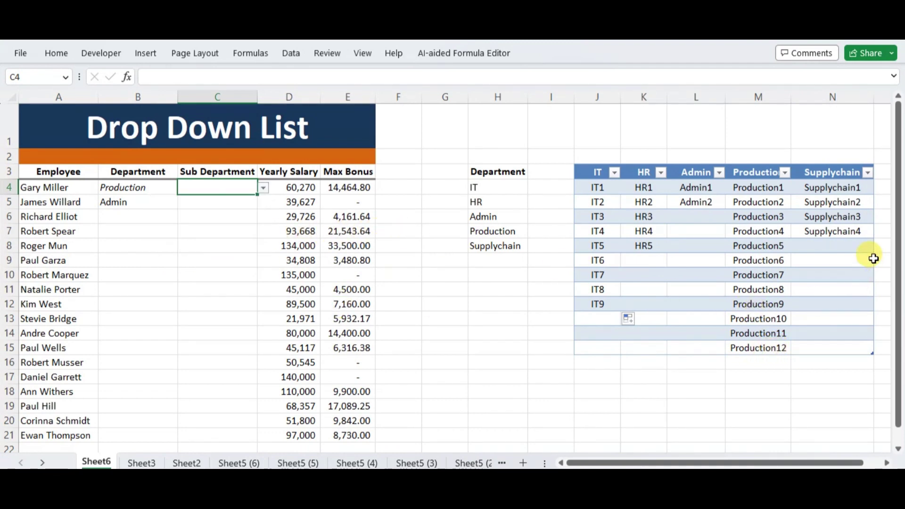
- Fill the Supplychain column down to Supplychain7 in N10 and the Admin column down to Admin6 in L9
left_click(841, 231)
left_click_drag(873, 236, 868, 284)
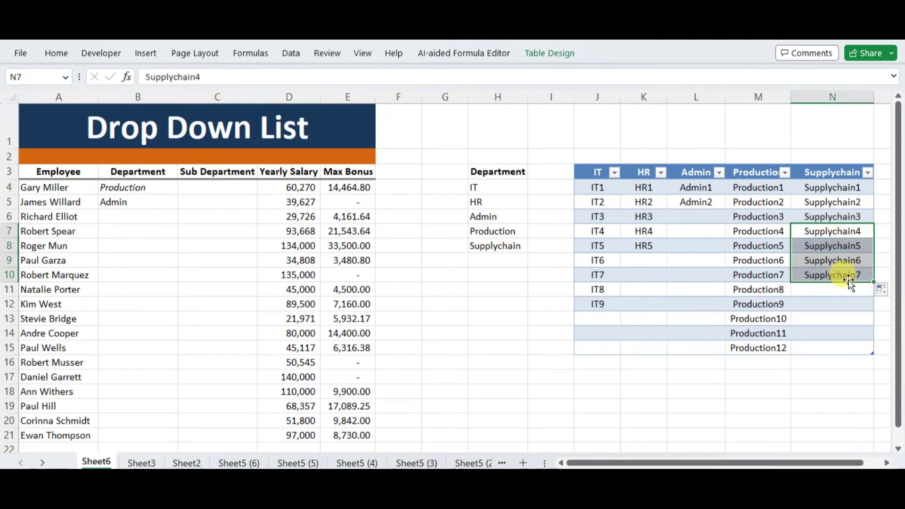
left_click(697, 202)
left_click_drag(725, 209, 711, 274)
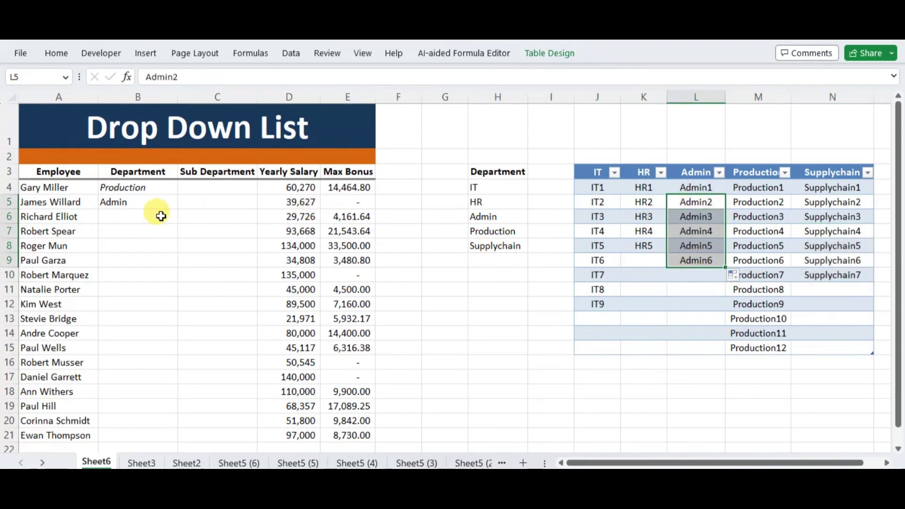
- Check the Sub Department options in C5 for the newly added Admin entries
left_click(142, 203)
left_click(233, 202)
left_click(261, 202)
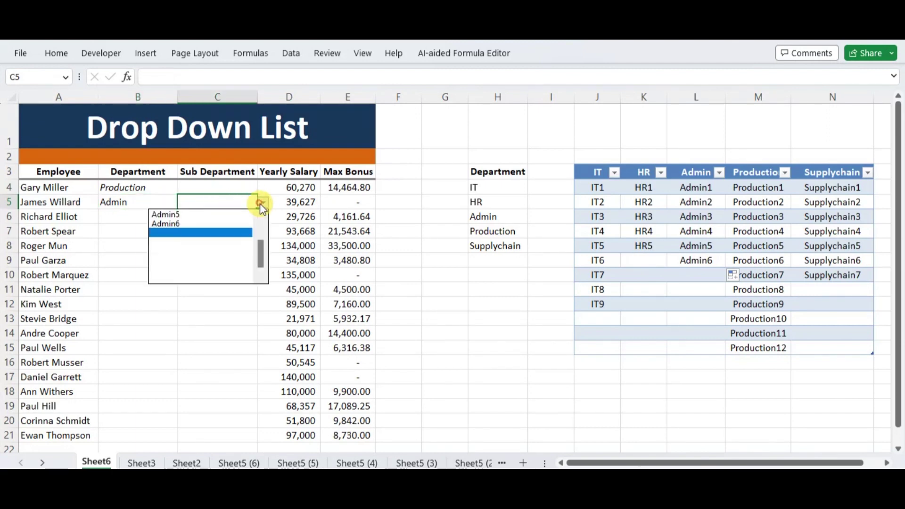
- Choose Admin6 as the Sub Department in C5
left_click_drag(260, 245, 271, 224)
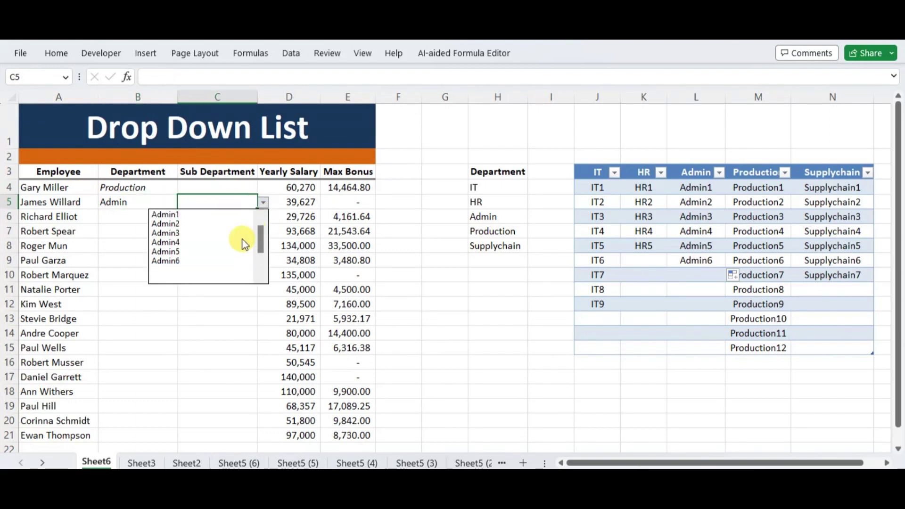
left_click(204, 261)
left_click(218, 230)
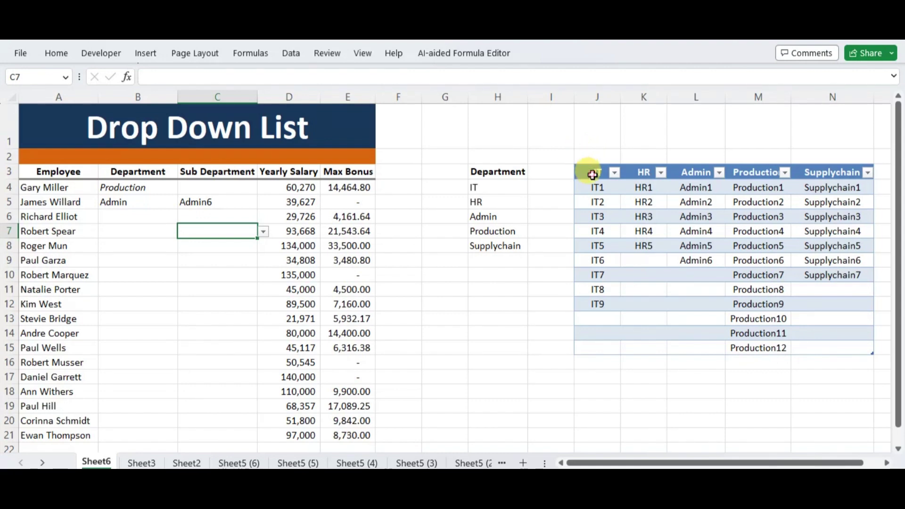
- Extend the sub-department table by one blank row, row 16, from its last cell N15
left_click_drag(592, 175, 867, 345)
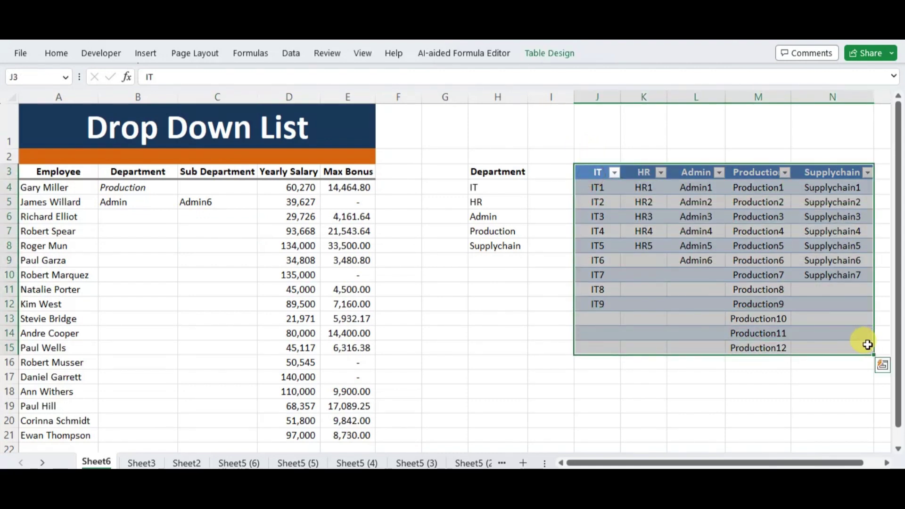
left_click(823, 343)
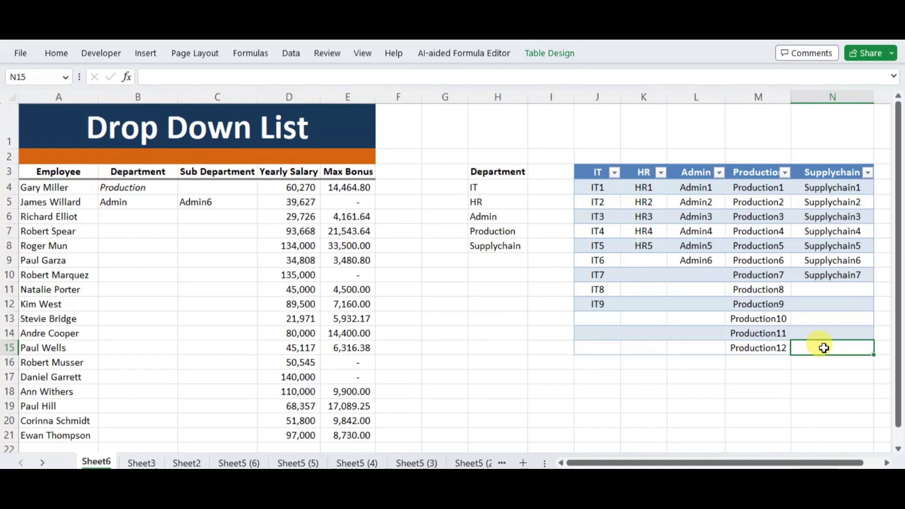
key("Tab")
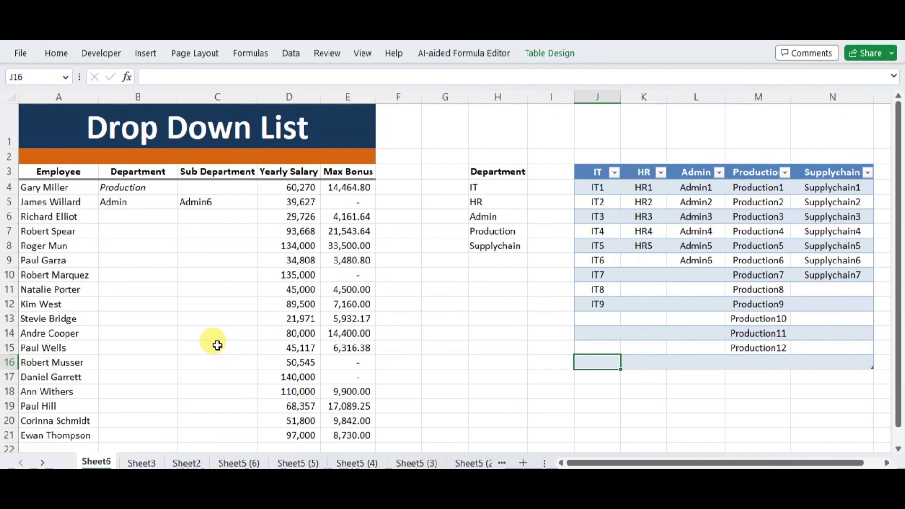
- Check the Sub Department options in C4 for the Production department after the table's extension
left_click(143, 188)
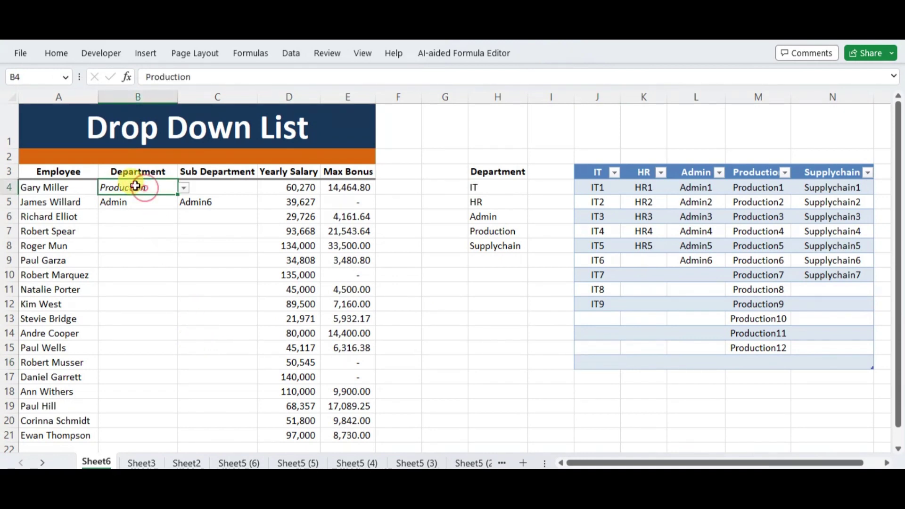
left_click(221, 188)
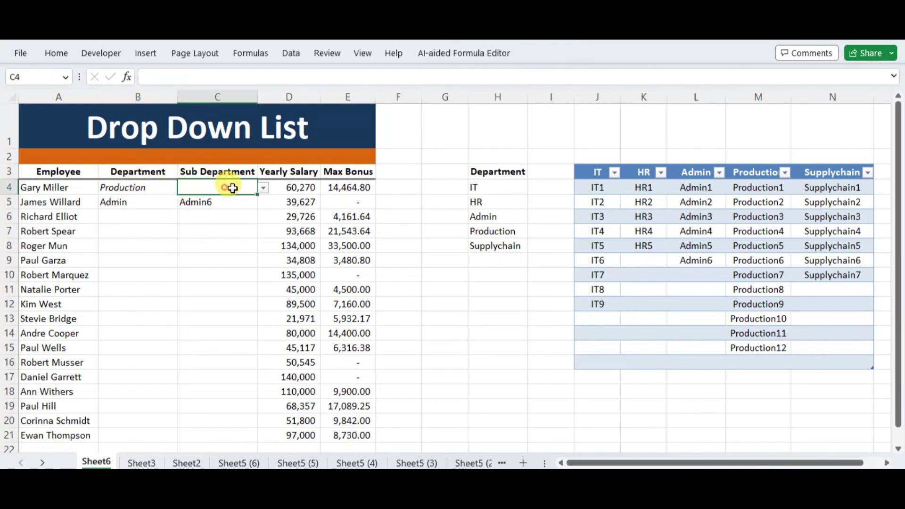
left_click(261, 188)
left_click_drag(266, 241, 270, 202)
left_click(420, 256)
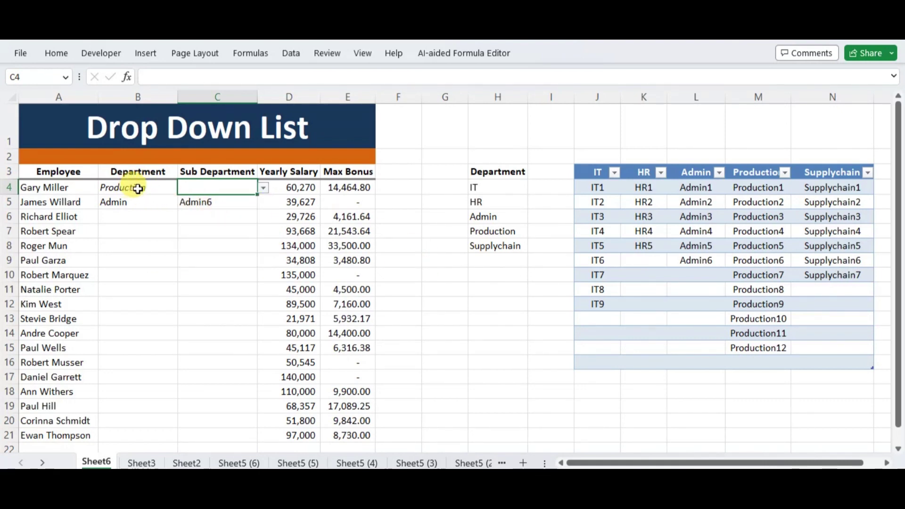
- Review the Department source list in H4:H8 and compare it with the dependent Sub Department list in C4
left_click(489, 187)
left_click_drag(489, 187, 477, 242)
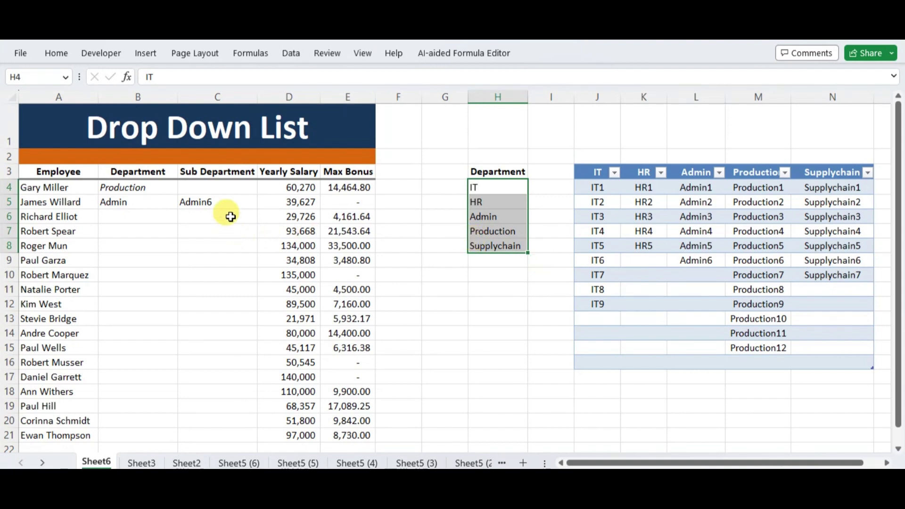
left_click(225, 187)
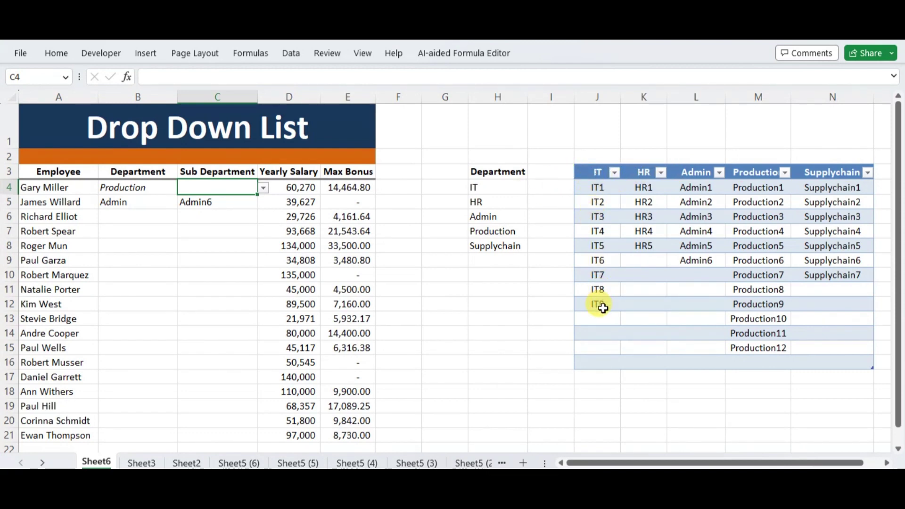
left_click(266, 187)
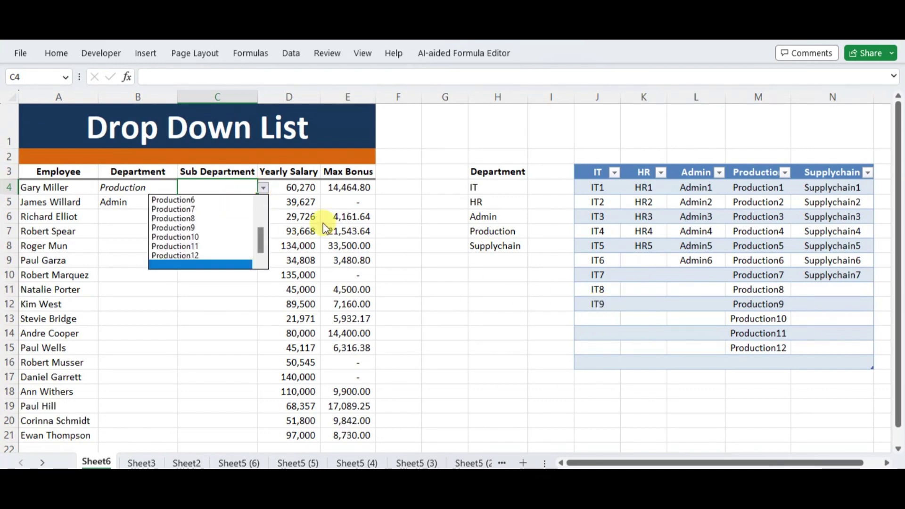
left_click(405, 267)
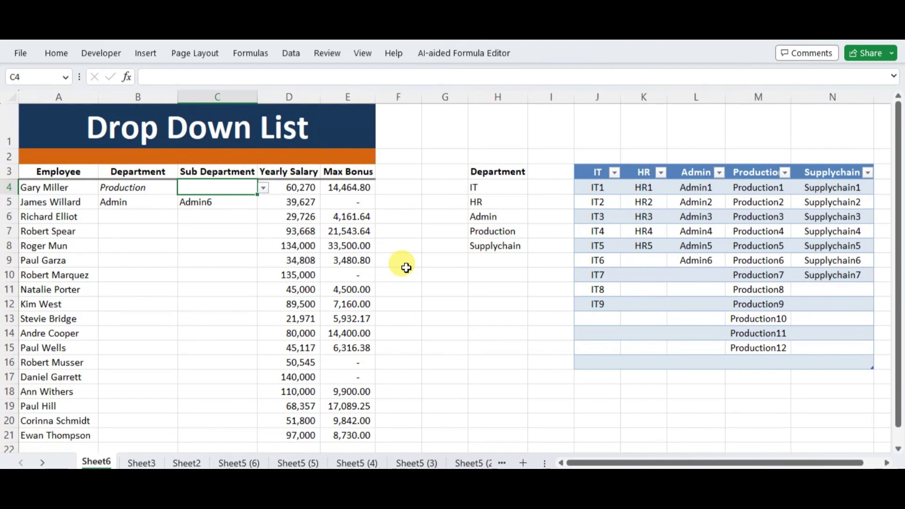
left_click(406, 269)
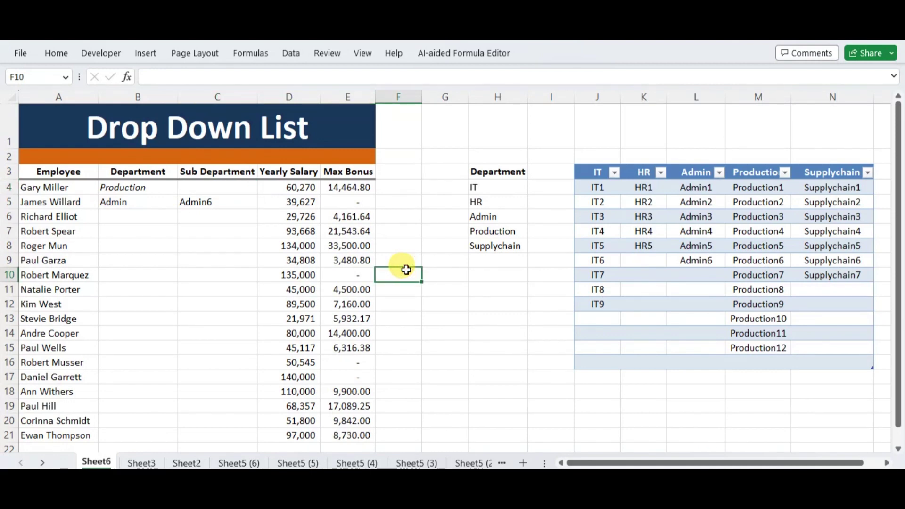